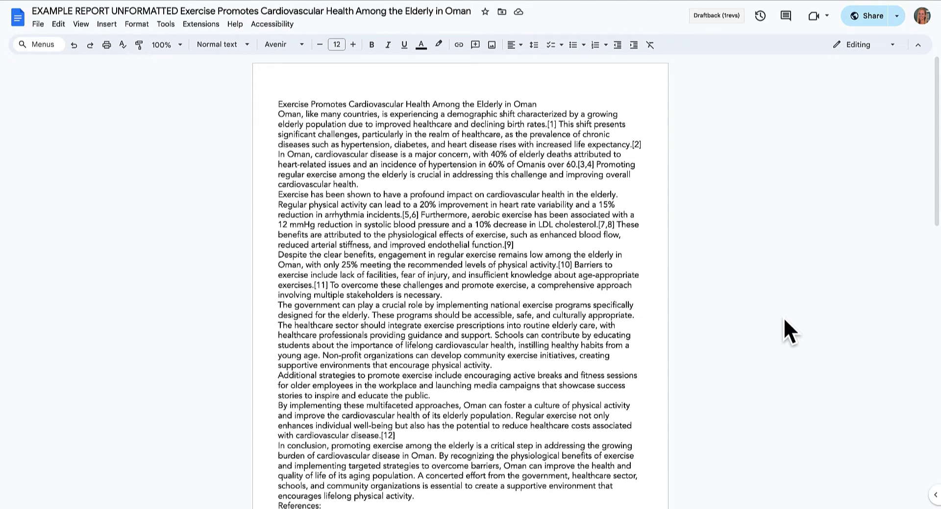
- Set the line spacing of the entire document, from the title through the references, to double
{"action": "scroll", "coordinate": [392, 220], "scroll_direction": "down", "scroll_amount": 15}
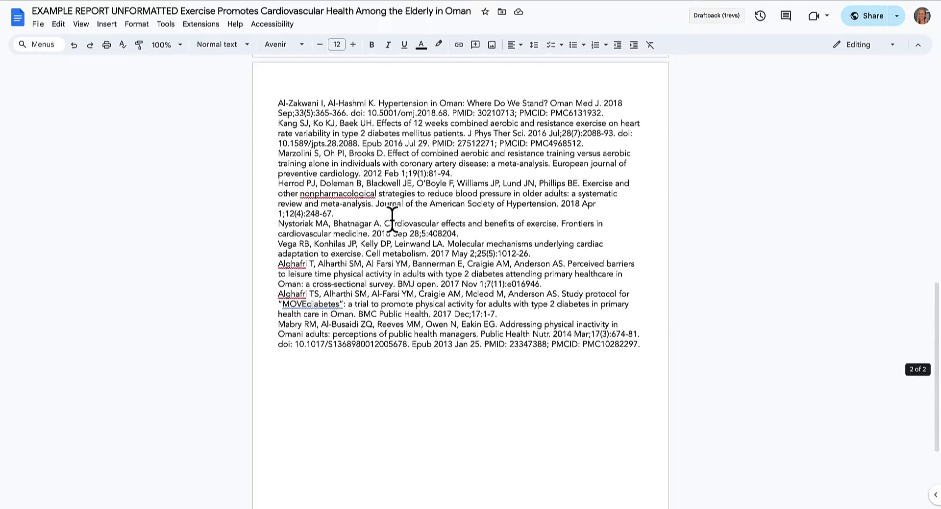
{"action": "scroll", "coordinate": [392, 219], "scroll_direction": "up", "scroll_amount": 15}
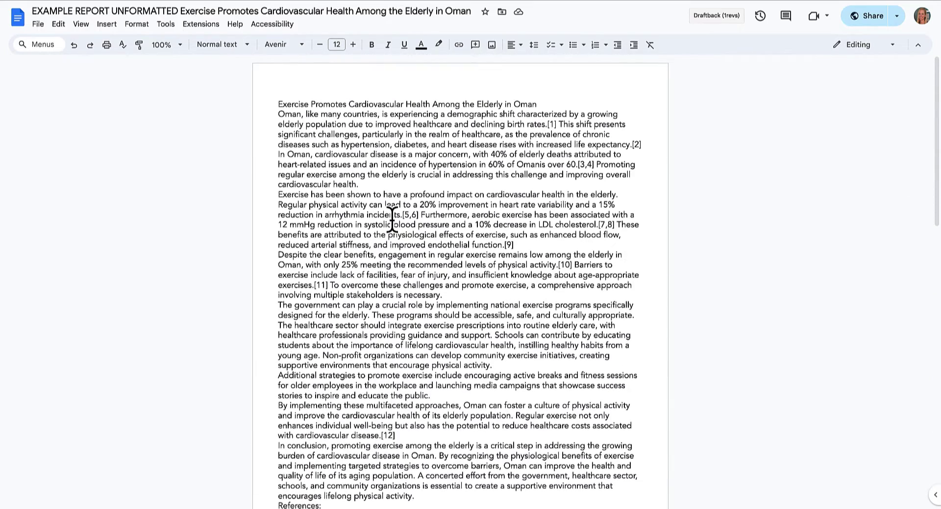
{"action": "left_click_drag", "start_coordinate": [278, 104], "coordinate": [655, 313]}
{"action": "scroll", "coordinate": [420, 336], "scroll_direction": "down", "scroll_amount": 10}
{"action": "left_click", "coordinate": [422, 348]}
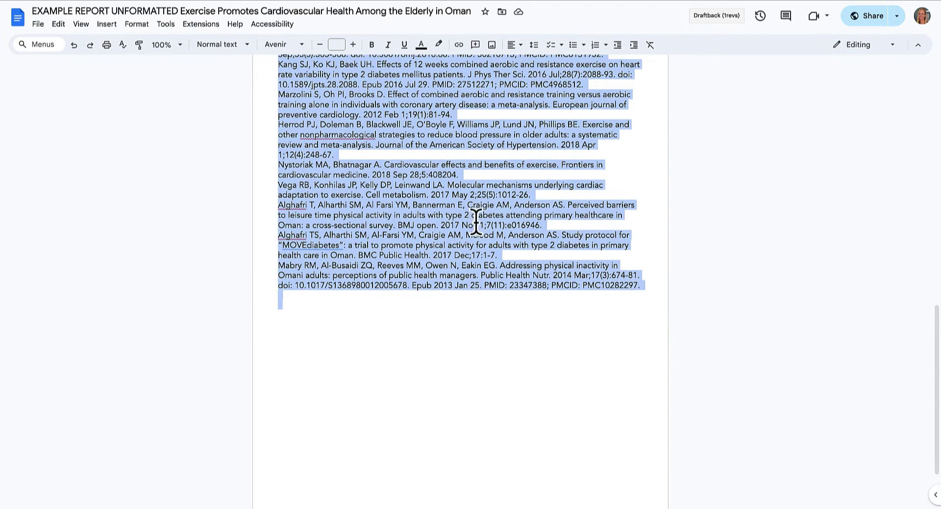
{"action": "left_click", "coordinate": [545, 49]}
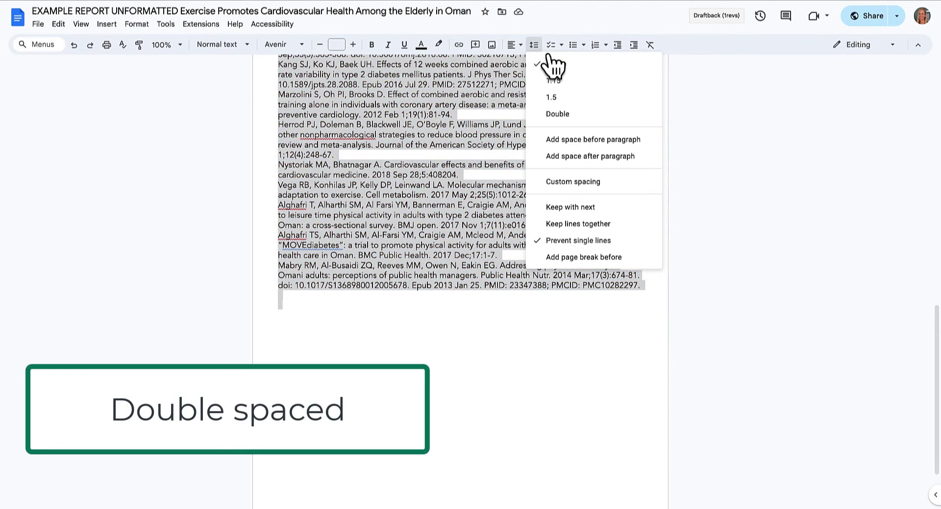
{"action": "left_click", "coordinate": [559, 116]}
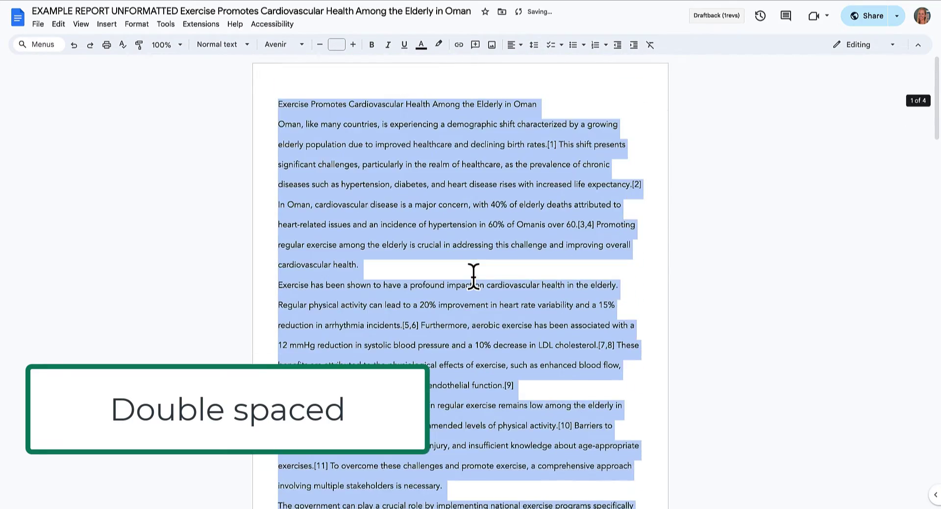
{"action": "scroll", "coordinate": [474, 276], "scroll_direction": "down", "scroll_amount": 20}
{"action": "scroll", "coordinate": [474, 276], "scroll_direction": "up", "scroll_amount": 9}
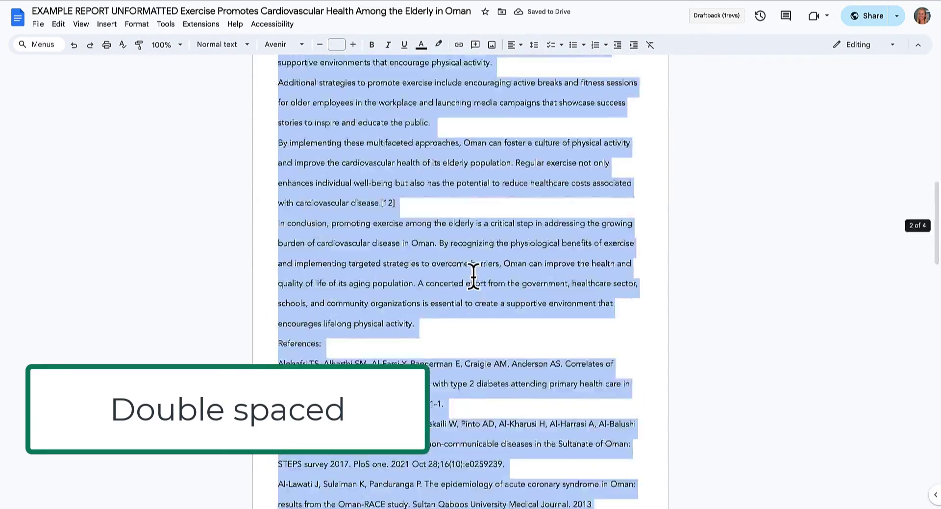
{"action": "scroll", "coordinate": [473, 276], "scroll_direction": "up", "scroll_amount": 14}
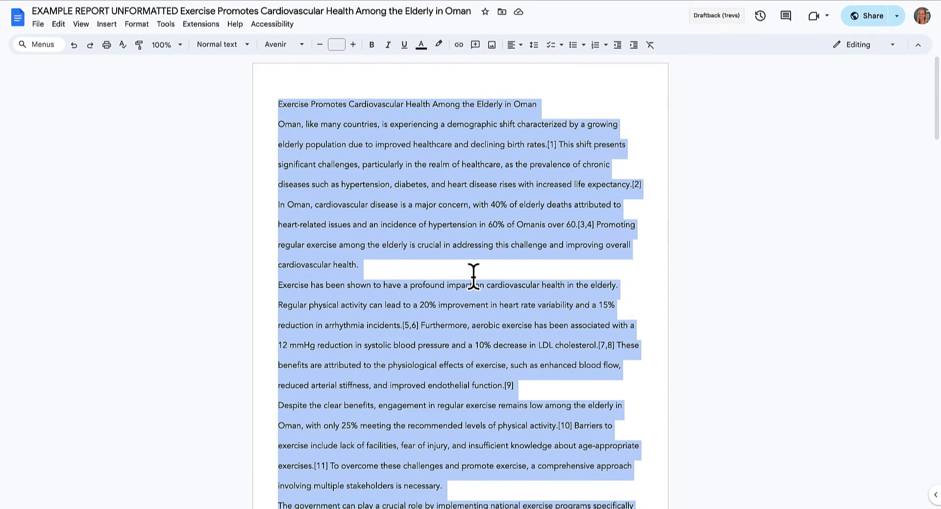
- Center the report title "Exercise Promotes Cardiovascular Health Among the Elderly in Oman" on its line
{"action": "left_click", "coordinate": [474, 276]}
{"action": "left_click_drag", "start_coordinate": [274, 104], "coordinate": [551, 108]}
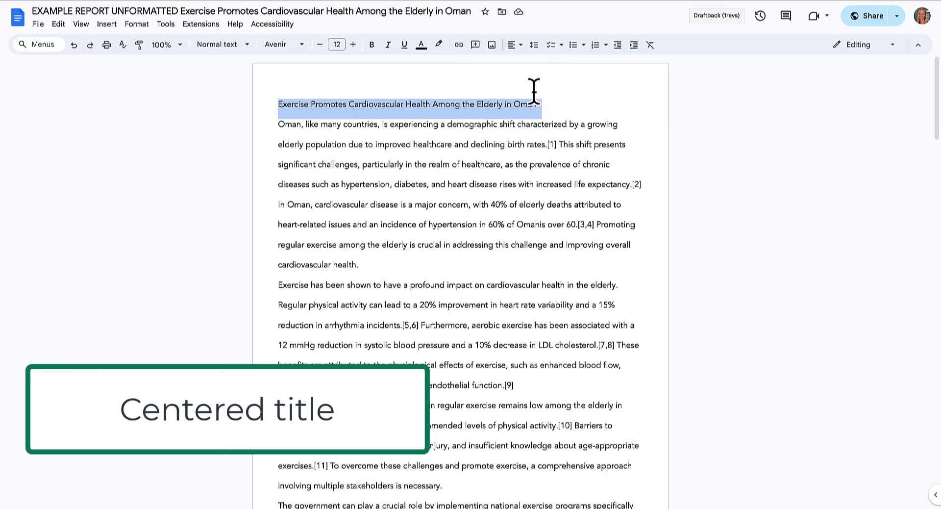
{"action": "left_click", "coordinate": [515, 44]}
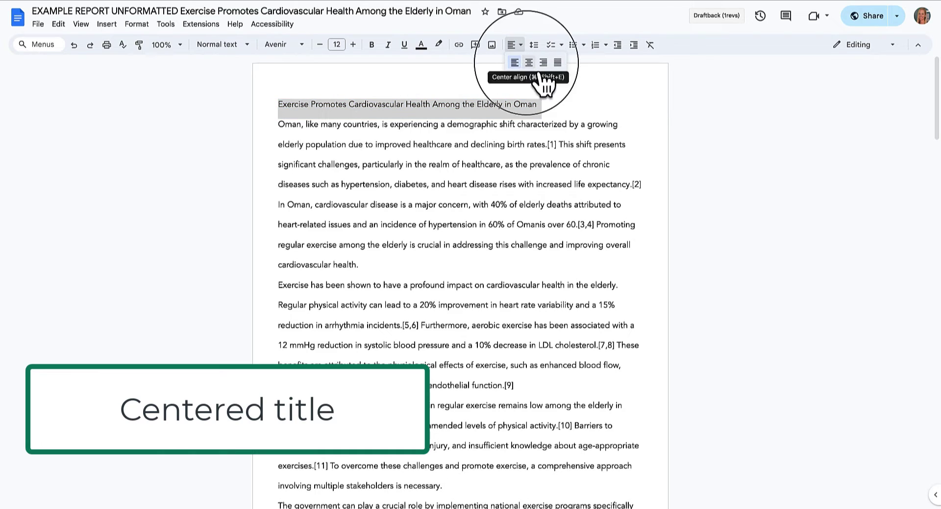
{"action": "left_click", "coordinate": [529, 62]}
- Insert a page break before the "References:" heading so the references start on a new page
{"action": "scroll", "coordinate": [495, 161], "scroll_direction": "down", "scroll_amount": 3}
{"action": "scroll", "coordinate": [495, 162], "scroll_direction": "down", "scroll_amount": 11}
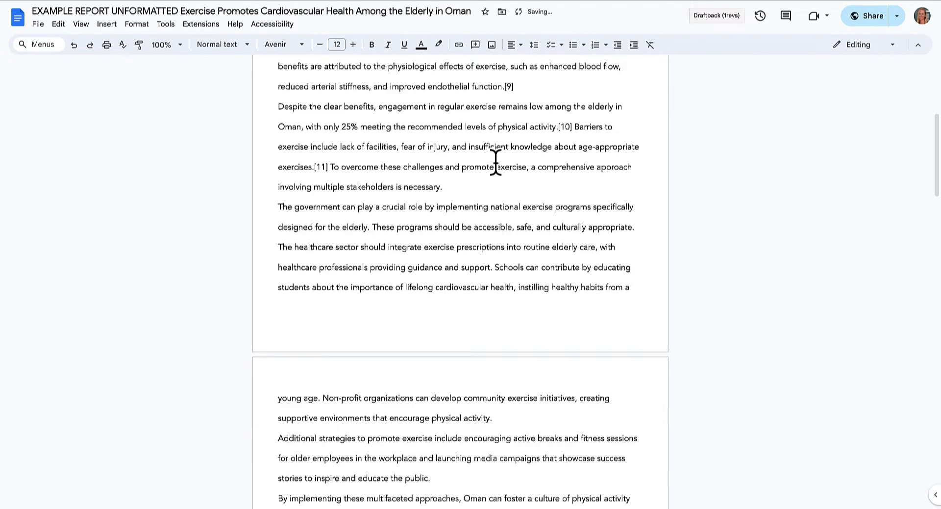
{"action": "scroll", "coordinate": [496, 161], "scroll_direction": "down", "scroll_amount": 1}
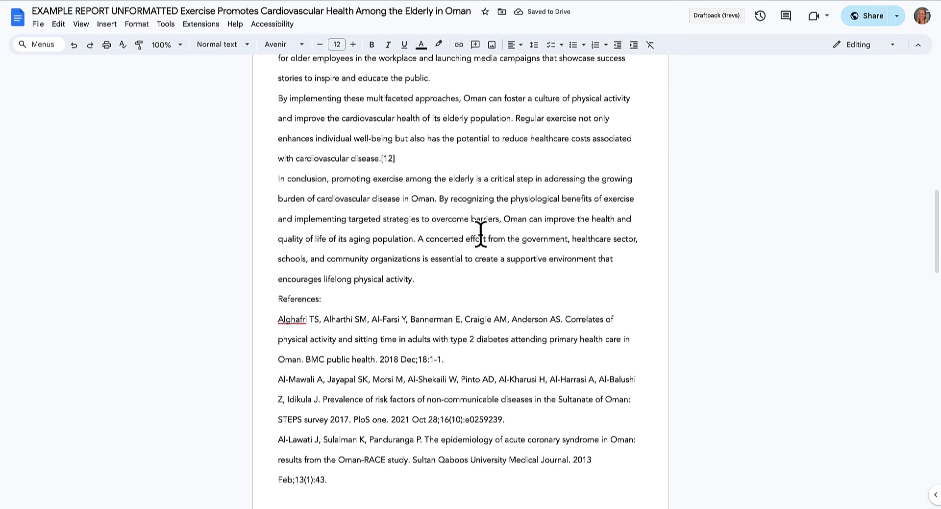
{"action": "left_click", "coordinate": [280, 307]}
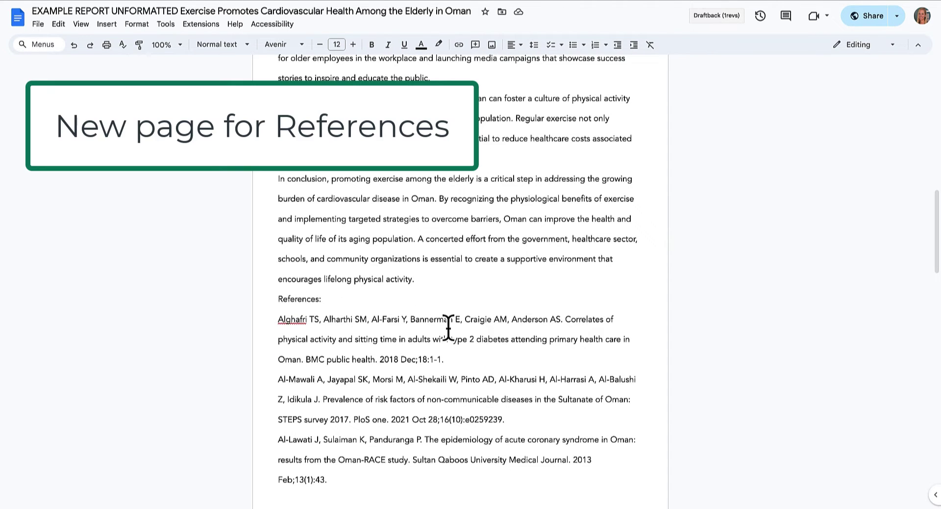
{"action": "left_click", "coordinate": [106, 23]}
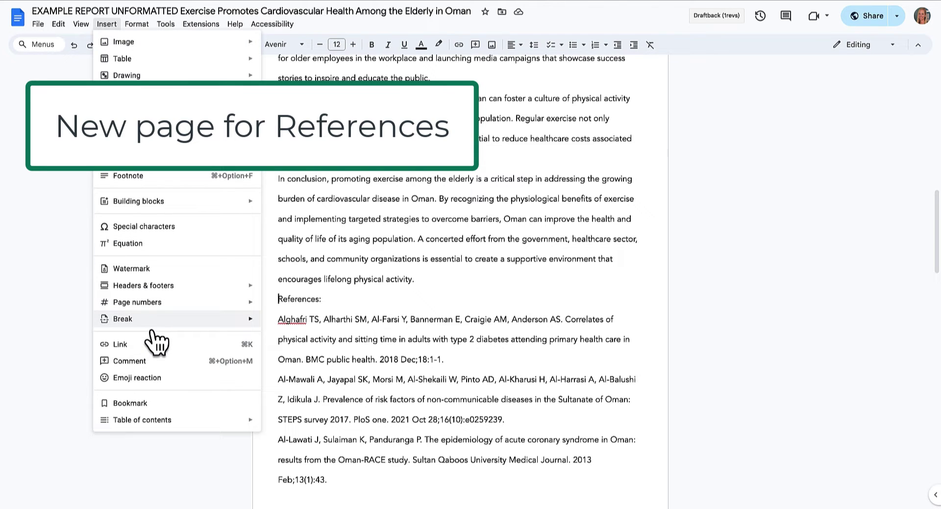
{"action": "mouse_move", "coordinate": [153, 323]}
{"action": "left_click", "coordinate": [288, 321]}
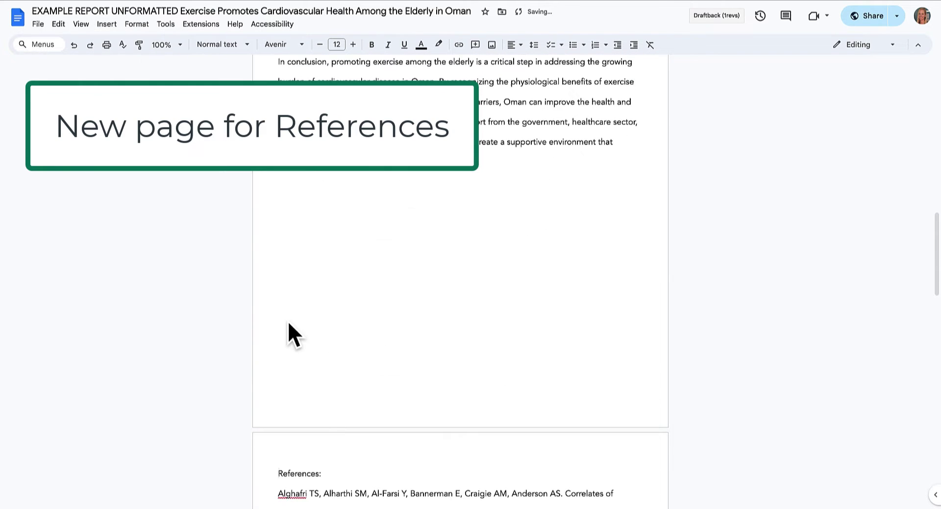
- Center the "References:" heading at the start of the reference page
{"action": "scroll", "coordinate": [378, 380], "scroll_direction": "up", "scroll_amount": 1}
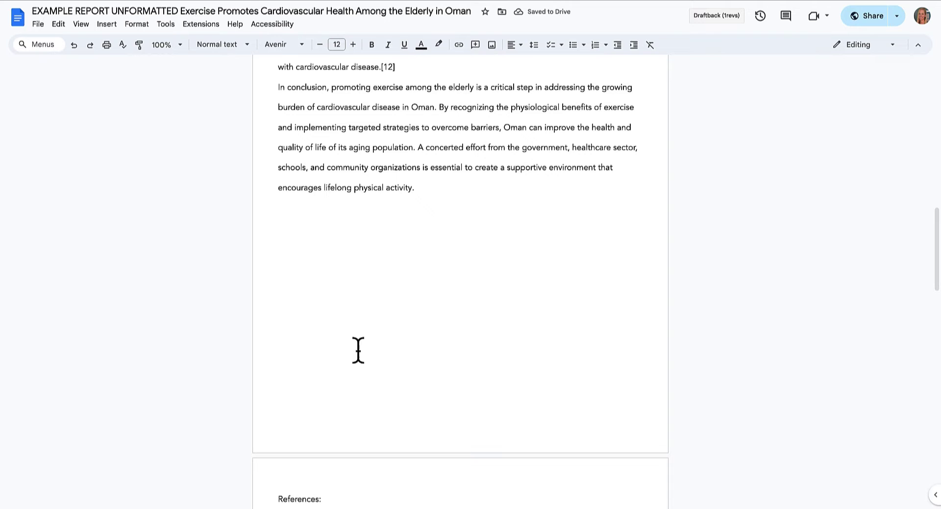
{"action": "scroll", "coordinate": [352, 351], "scroll_direction": "down", "scroll_amount": 3}
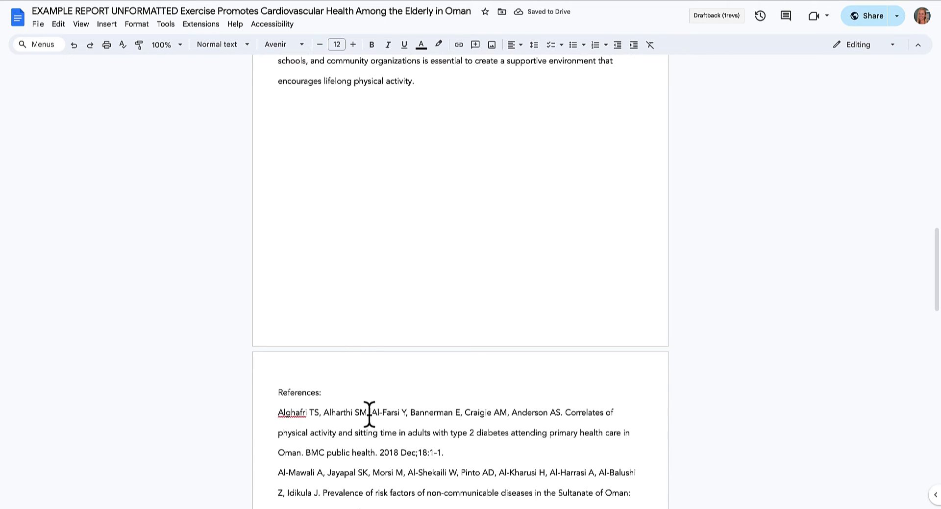
{"action": "left_click_drag", "start_coordinate": [277, 392], "coordinate": [330, 393]}
{"action": "left_click", "coordinate": [513, 45]}
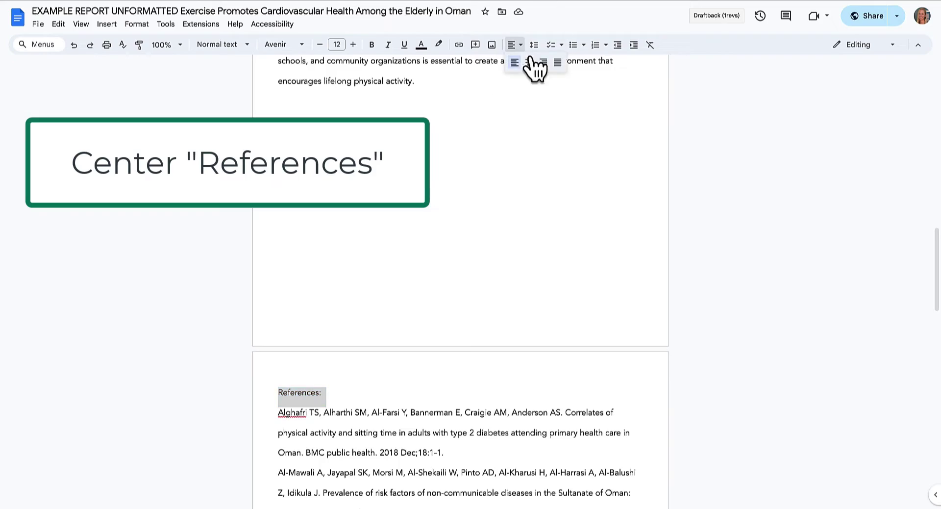
{"action": "left_click", "coordinate": [528, 63]}
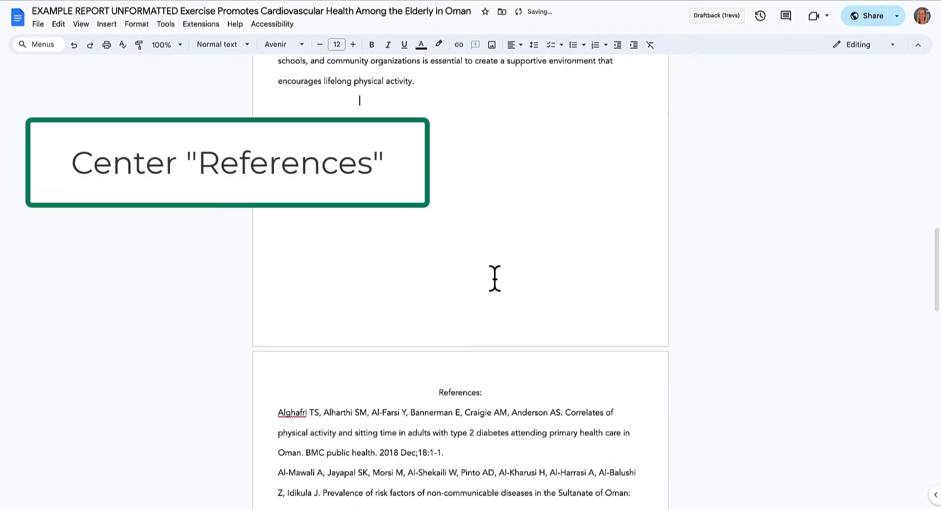
{"action": "scroll", "coordinate": [494, 278], "scroll_direction": "up", "scroll_amount": 9}
{"action": "scroll", "coordinate": [494, 278], "scroll_direction": "up", "scroll_amount": 9}
{"action": "scroll", "coordinate": [495, 277], "scroll_direction": "down", "scroll_amount": 20}
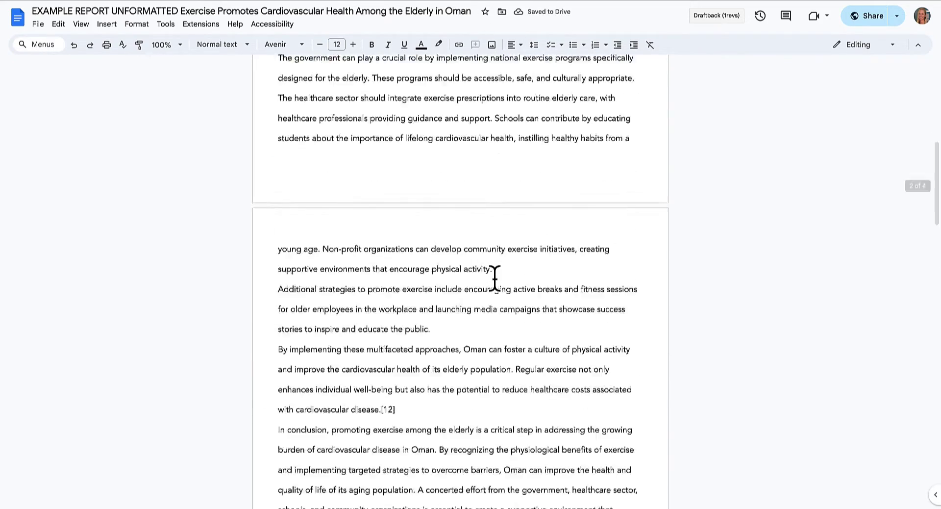
{"action": "scroll", "coordinate": [494, 277], "scroll_direction": "down", "scroll_amount": 5}
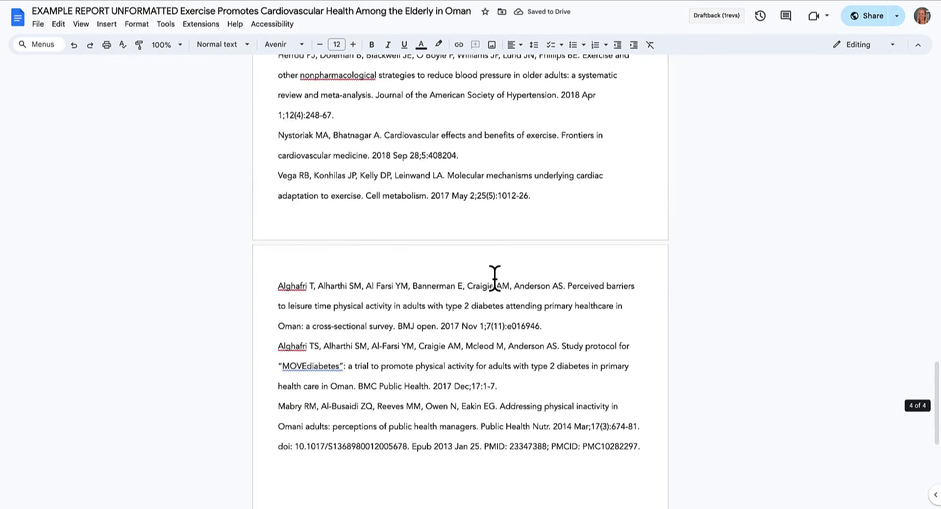
{"action": "scroll", "coordinate": [494, 277], "scroll_direction": "up", "scroll_amount": 10}
{"action": "scroll", "coordinate": [495, 277], "scroll_direction": "up", "scroll_amount": 1}
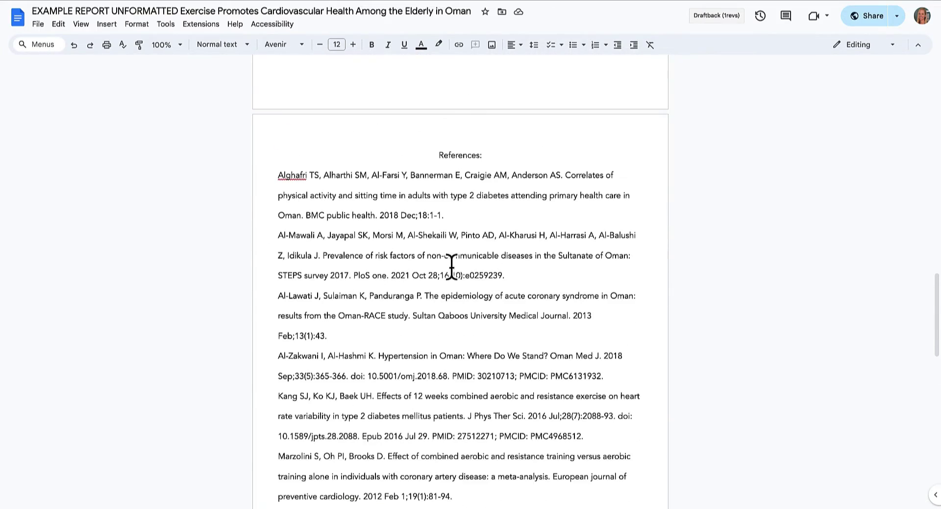
{"action": "left_click_drag", "start_coordinate": [276, 178], "coordinate": [657, 204]}
{"action": "scroll", "coordinate": [440, 356], "scroll_direction": "down", "scroll_amount": 13}
{"action": "scroll", "coordinate": [533, 255], "scroll_direction": "down", "scroll_amount": 4}
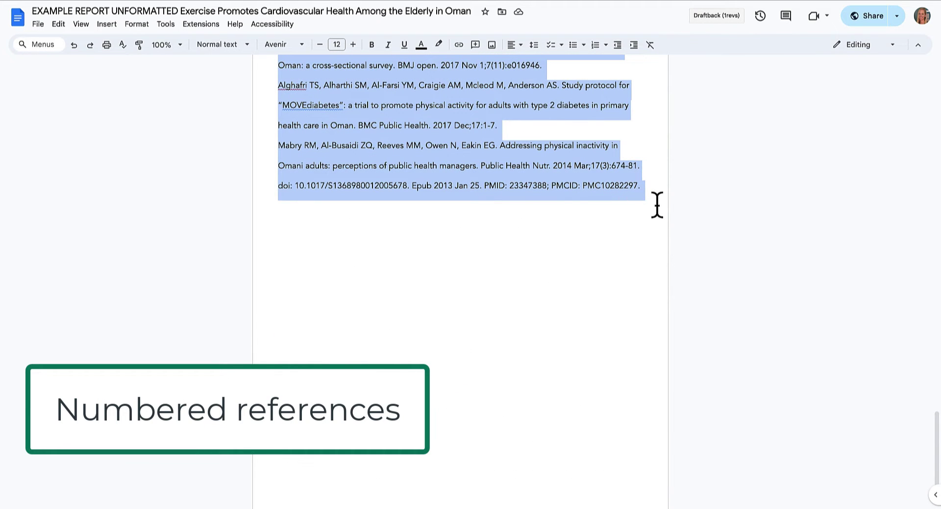
{"action": "left_click", "coordinate": [550, 91]}
- Turn all the reference entries below the "References:" heading into a numbered list
{"action": "scroll", "coordinate": [550, 92], "scroll_direction": "up", "scroll_amount": 1}
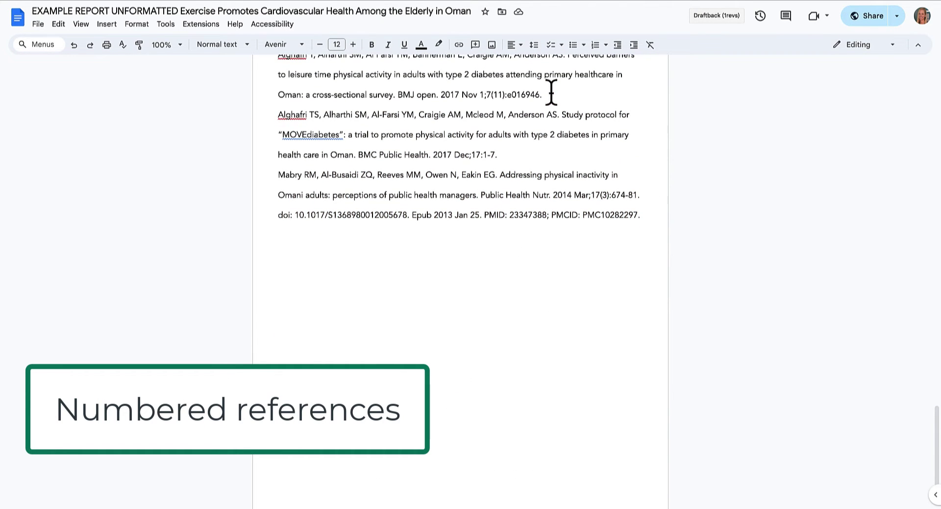
{"action": "left_click_drag", "start_coordinate": [654, 226], "coordinate": [255, 185]}
{"action": "scroll", "coordinate": [433, 175], "scroll_direction": "up", "scroll_amount": 15}
{"action": "scroll", "coordinate": [300, 210], "scroll_direction": "down", "scroll_amount": 6}
{"action": "scroll", "coordinate": [254, 185], "scroll_direction": "up", "scroll_amount": 4}
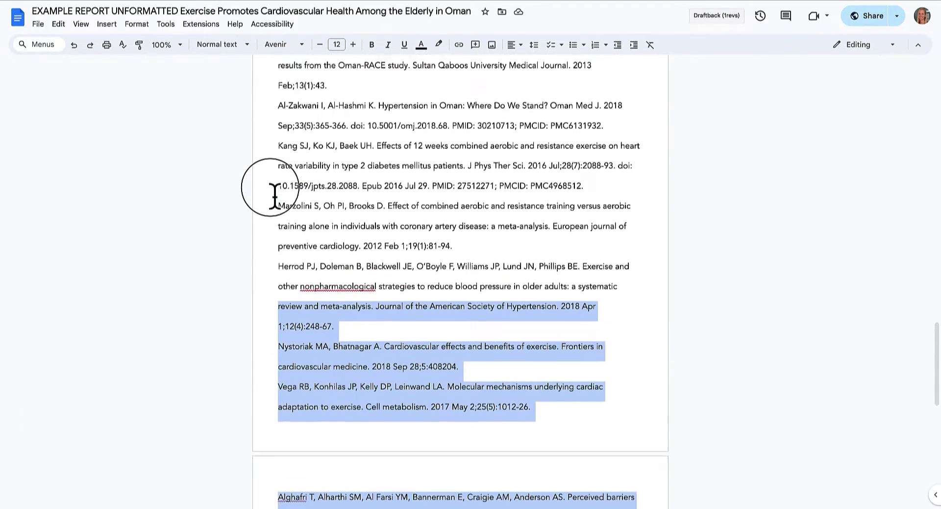
{"action": "scroll", "coordinate": [274, 196], "scroll_direction": "up", "scroll_amount": 4}
{"action": "left_click", "coordinate": [275, 172], "text": "shift"}
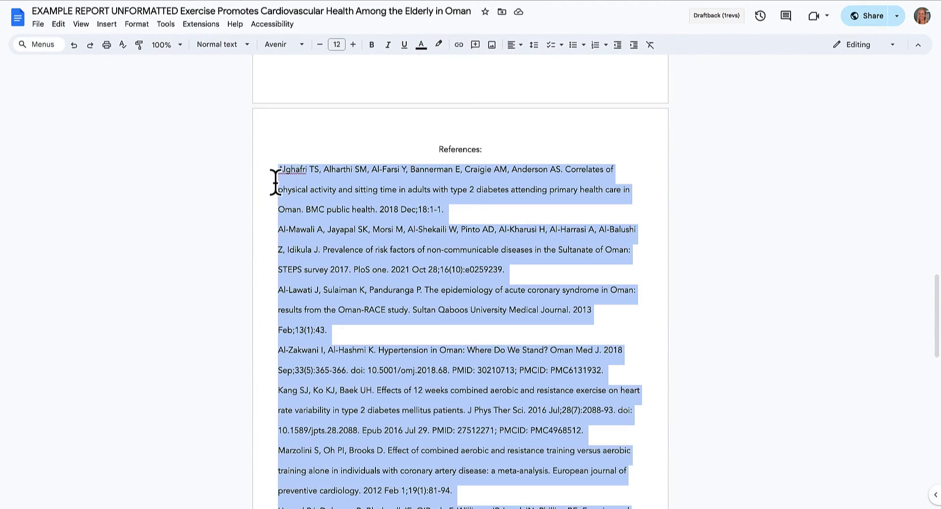
{"action": "left_click", "coordinate": [611, 52]}
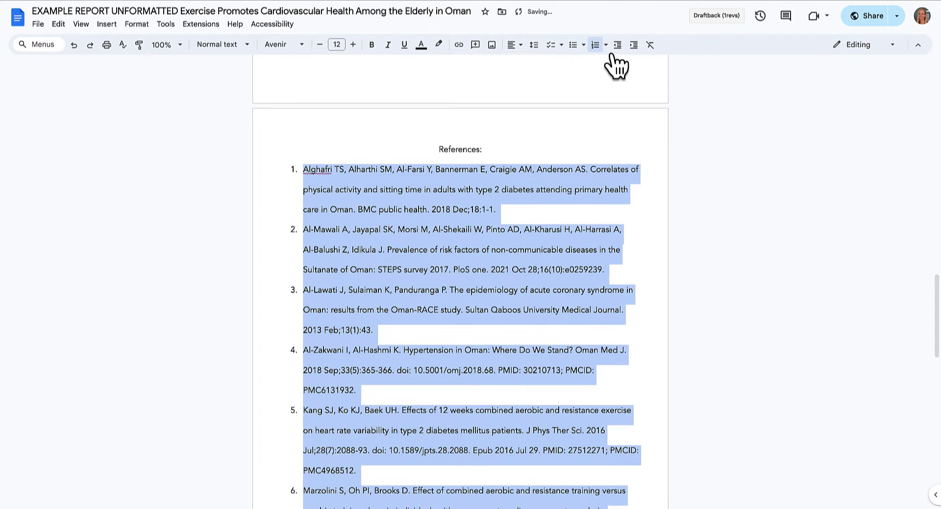
{"action": "left_click", "coordinate": [426, 251]}
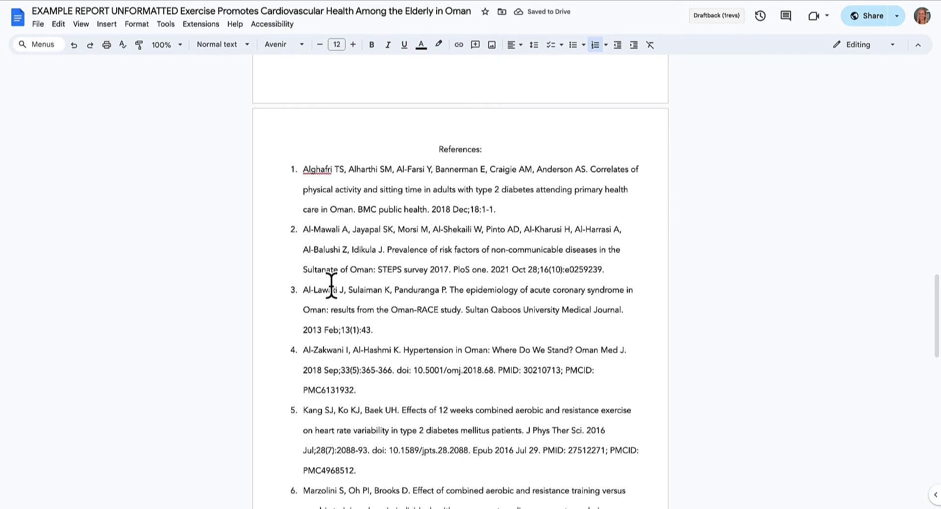
- Change the font of the entire document, including the title and the numbered references, to Times New Roman
{"action": "scroll", "coordinate": [452, 251], "scroll_direction": "down", "scroll_amount": 9}
{"action": "scroll", "coordinate": [452, 252], "scroll_direction": "up", "scroll_amount": 20}
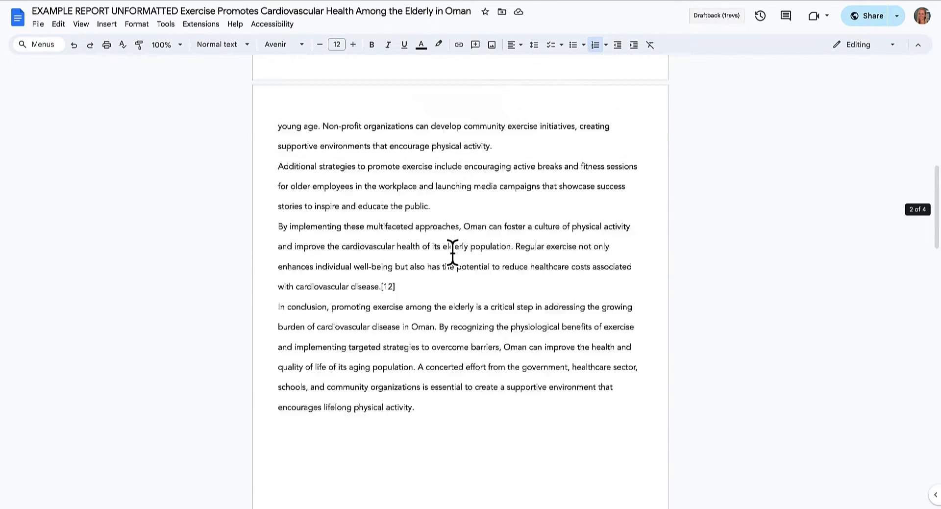
{"action": "scroll", "coordinate": [452, 251], "scroll_direction": "up", "scroll_amount": 11}
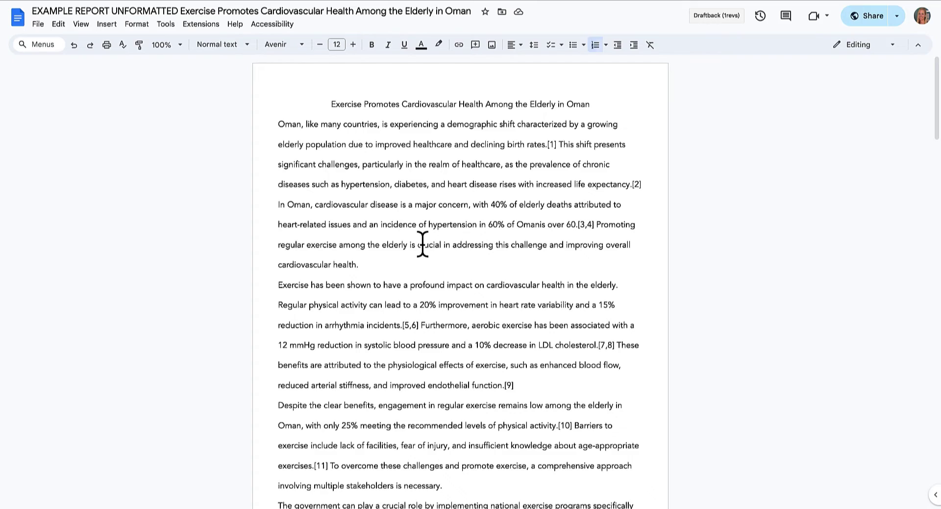
{"action": "left_click_drag", "start_coordinate": [322, 100], "coordinate": [401, 325]}
{"action": "scroll", "coordinate": [427, 404], "scroll_direction": "down", "scroll_amount": 16}
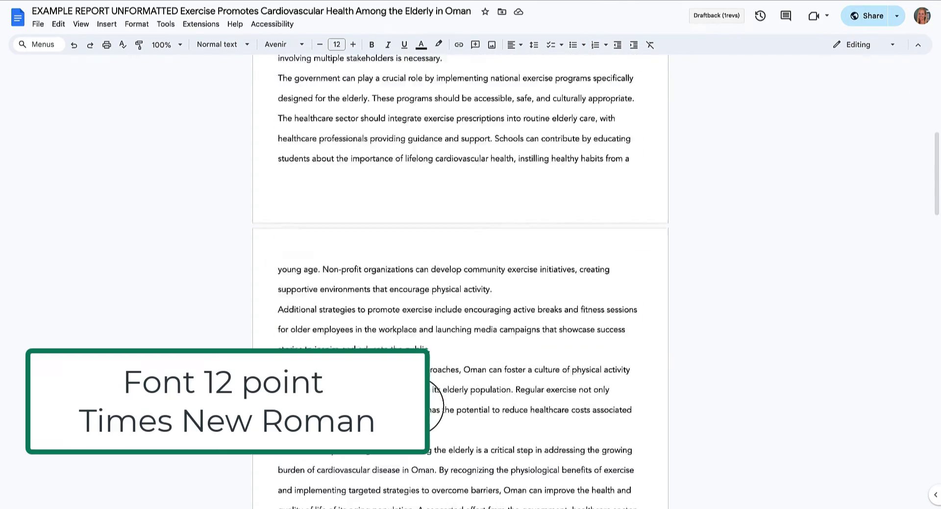
{"action": "scroll", "coordinate": [420, 415], "scroll_direction": "down", "scroll_amount": 20}
{"action": "left_click_drag", "start_coordinate": [420, 415], "coordinate": [522, 314]}
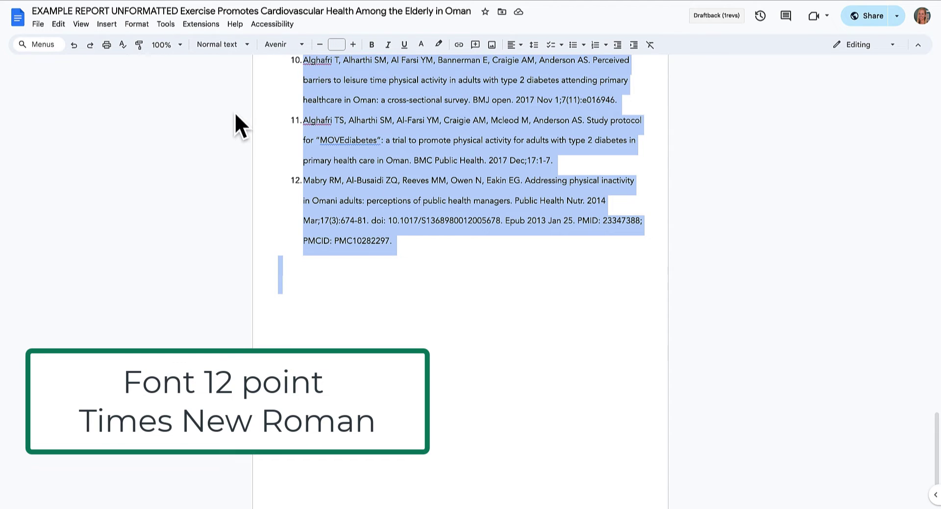
{"action": "left_click", "coordinate": [306, 48]}
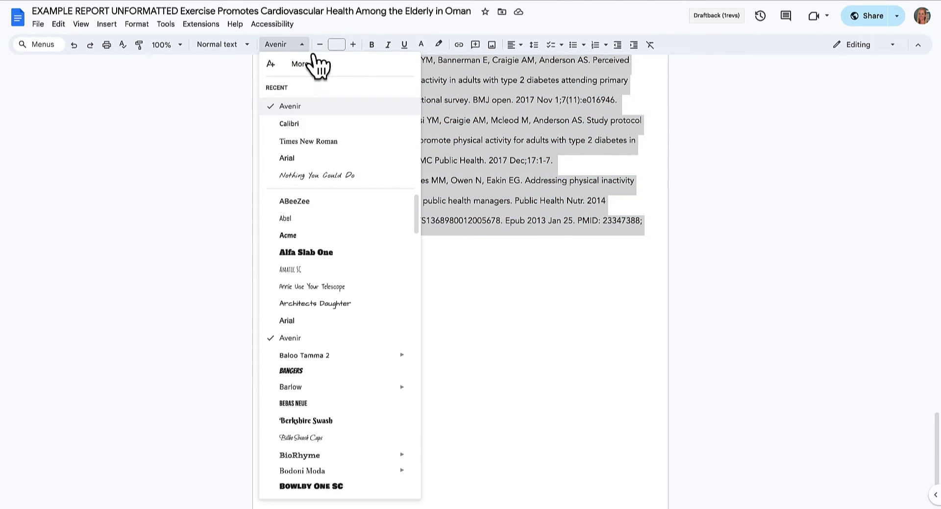
{"action": "left_click", "coordinate": [347, 145]}
{"action": "left_click", "coordinate": [454, 216]}
{"action": "scroll", "coordinate": [454, 216], "scroll_direction": "up", "scroll_amount": 13}
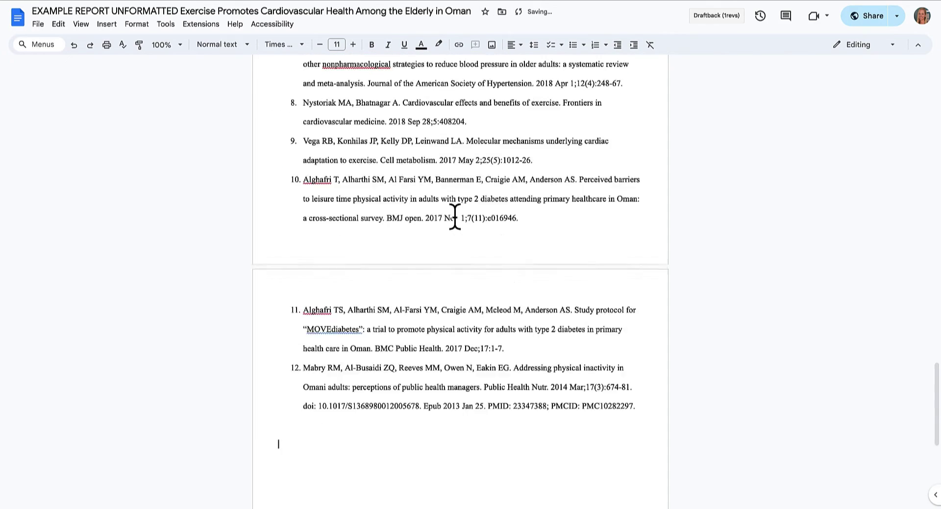
{"action": "scroll", "coordinate": [432, 219], "scroll_direction": "up", "scroll_amount": 1}
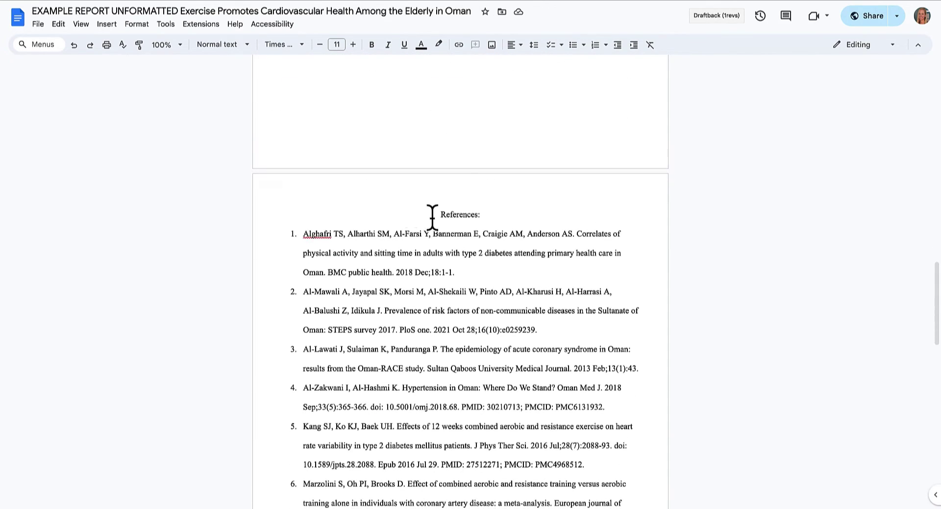
{"action": "scroll", "coordinate": [468, 216], "scroll_direction": "up", "scroll_amount": 20}
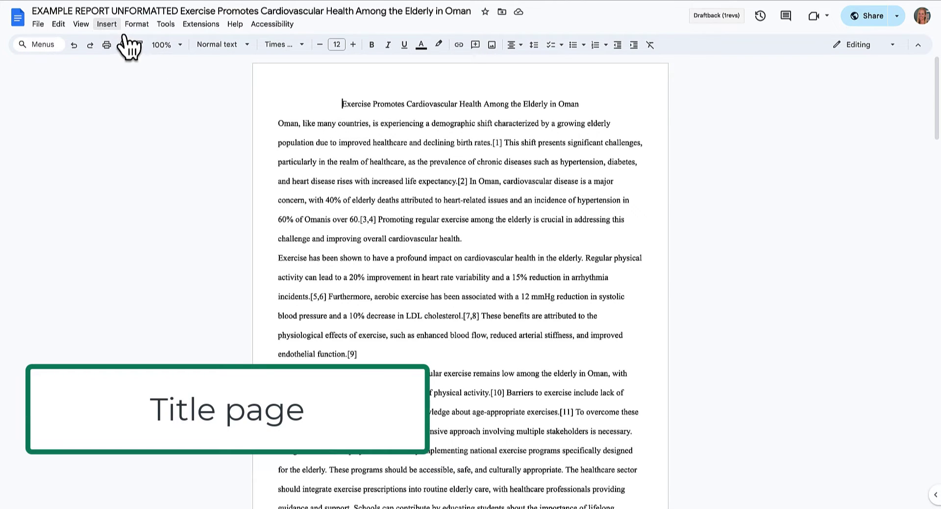
- Insert a page break before the report title to create a blank first page for the title page
{"action": "left_click", "coordinate": [107, 24]}
{"action": "mouse_move", "coordinate": [171, 324]}
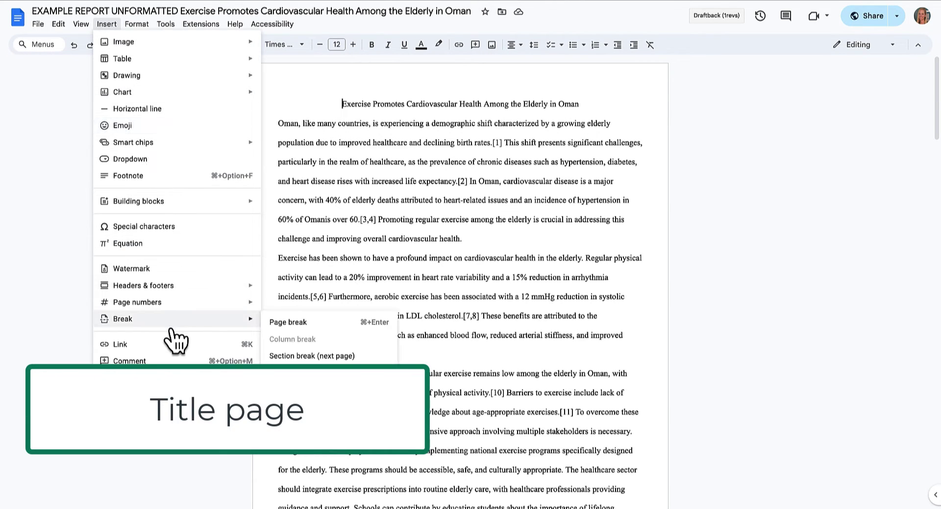
{"action": "left_click", "coordinate": [297, 328]}
{"action": "scroll", "coordinate": [414, 270], "scroll_direction": "up", "scroll_amount": 3}
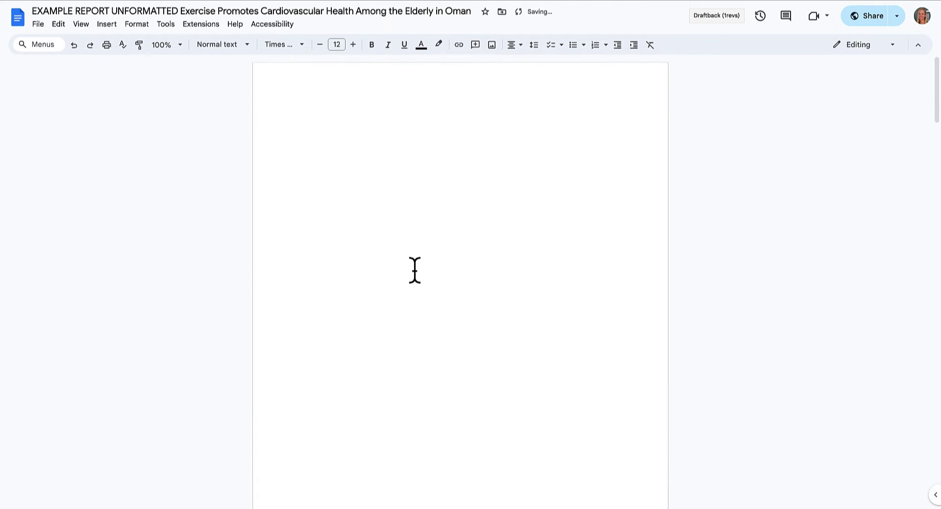
{"action": "scroll", "coordinate": [414, 270], "scroll_direction": "down", "scroll_amount": 6}
{"action": "scroll", "coordinate": [415, 270], "scroll_direction": "up", "scroll_amount": 4}
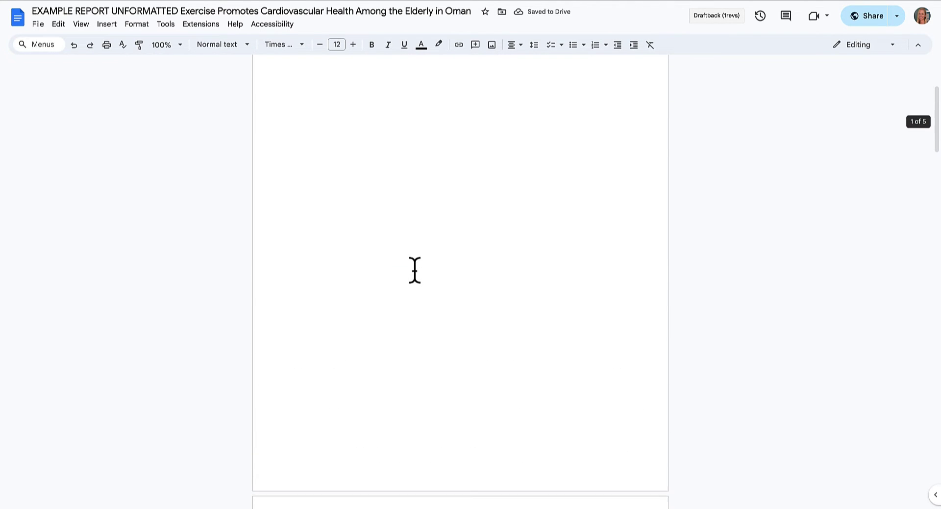
{"action": "scroll", "coordinate": [415, 270], "scroll_direction": "up", "scroll_amount": 2}
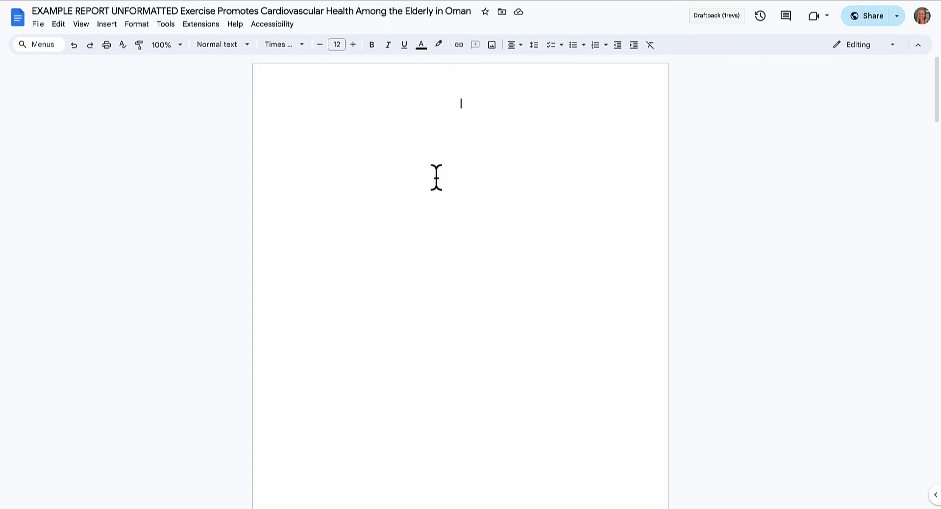
- Copy the report title to the top of the blank first page and enter the author's full name below it
{"action": "scroll", "coordinate": [437, 177], "scroll_direction": "down", "scroll_amount": 5}
{"action": "mouse_move", "coordinate": [342, 386]}
{"action": "left_mouse_down"}
{"action": "mouse_move", "coordinate": [557, 381]}
{"action": "mouse_move", "coordinate": [585, 390]}
{"action": "left_mouse_up"}
{"action": "key", "text": "ctrl+c"}
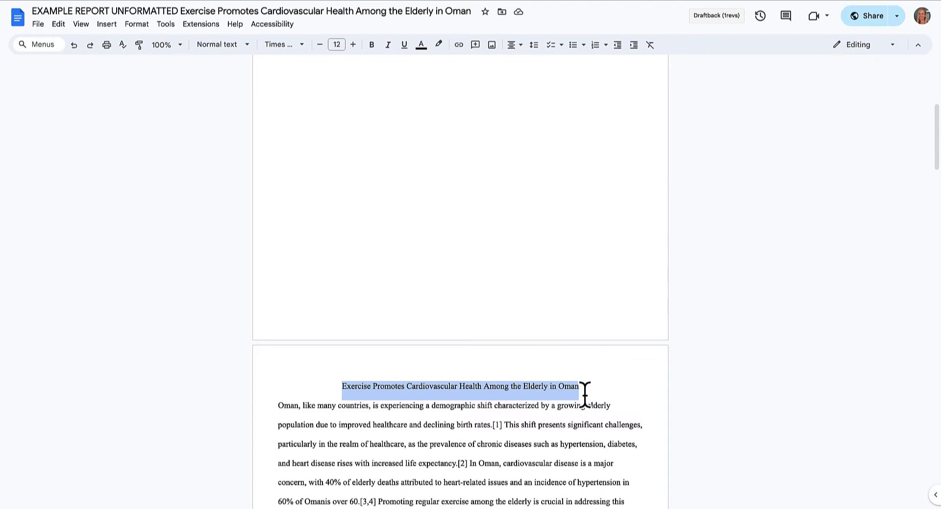
{"action": "scroll", "coordinate": [523, 214], "scroll_direction": "up", "scroll_amount": 5}
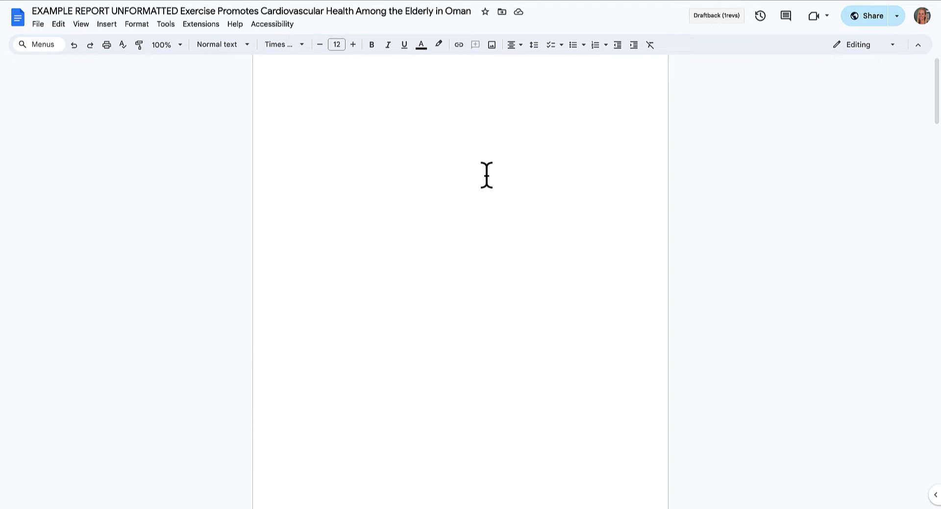
{"action": "key", "text": "ctrl+v"}
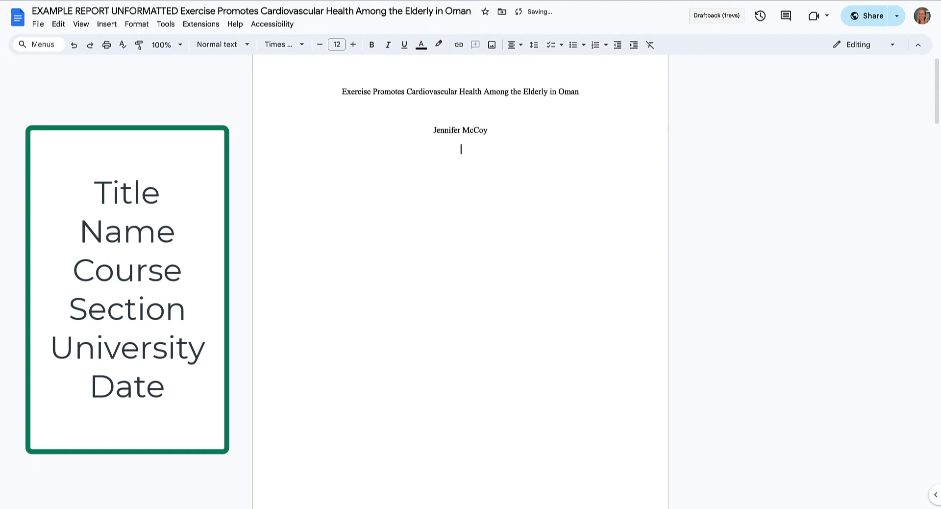
- Add "LANC2033 Academic English for Medicine", "Section 60", "Sultan Qaboos University" and "April 18, 2004" on separate lines below the author's name
{"action": "type", "text": "LANC2033 Academic "}
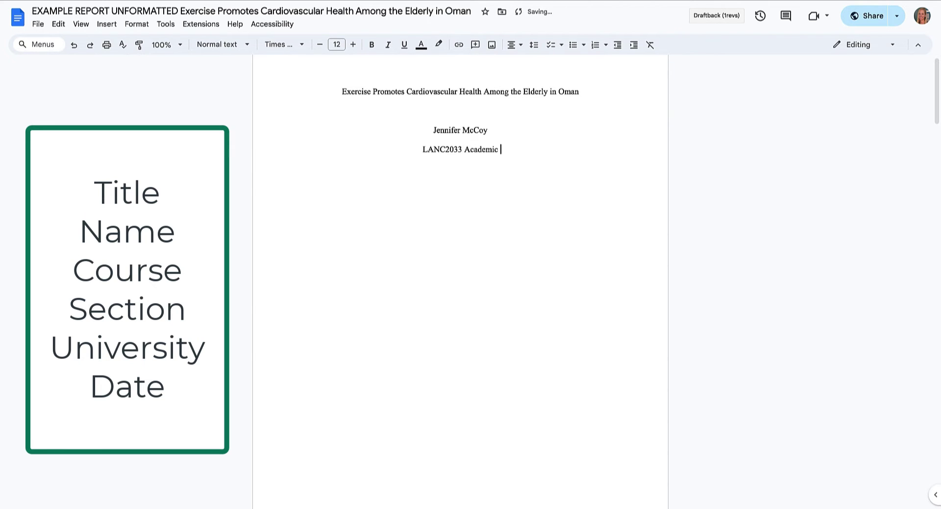
{"action": "type", "text": "English for Medicine"}
{"action": "key", "text": "Return"}
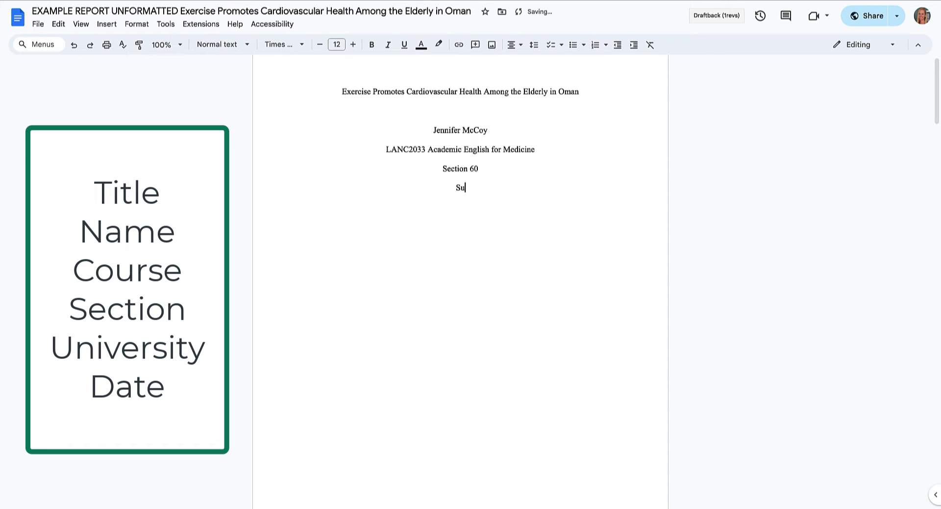
{"action": "type", "text": "University"}
{"action": "key", "text": "Return"}
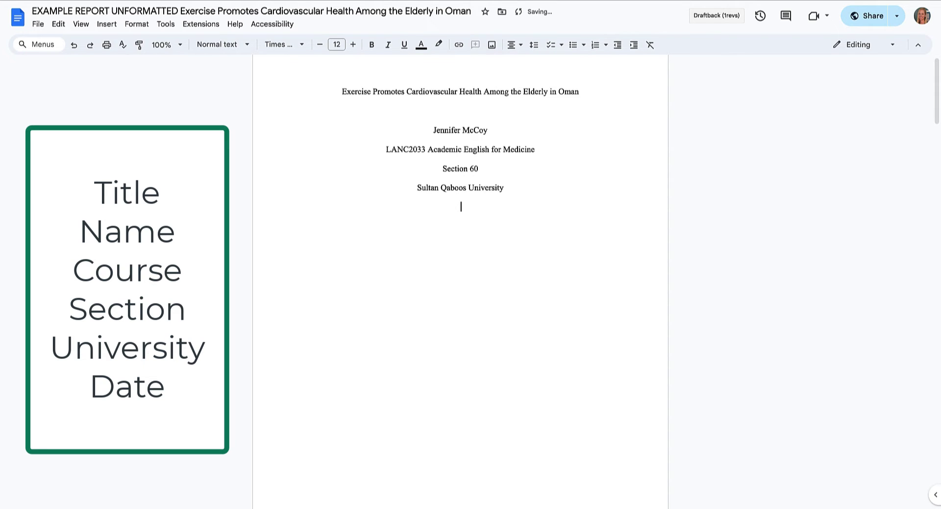
{"action": "type", "text": "April 18, 2024"}
{"action": "key", "text": "BackSpace"}
{"action": "key", "text": "BackSpace"}
{"action": "key", "text": "BackSpace"}
{"action": "key", "text": "BackSpace"}
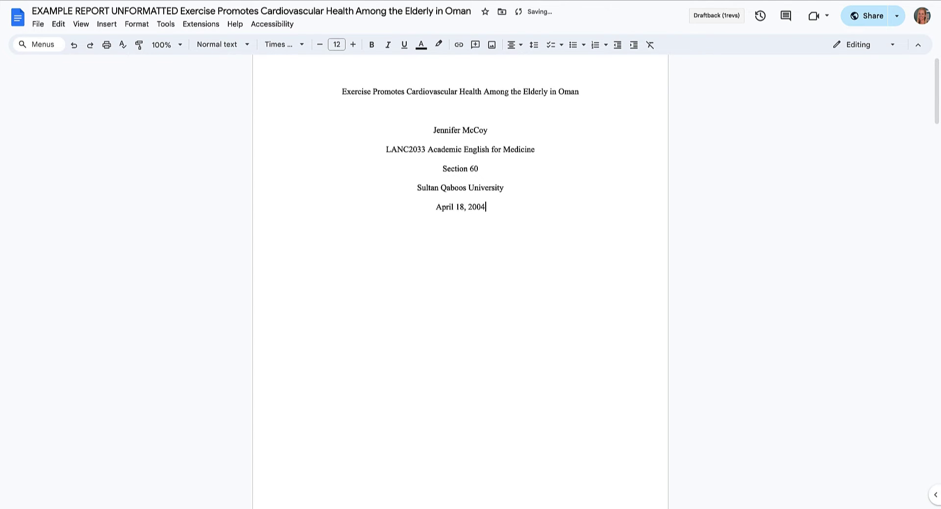
- Insert three blank lines above the title on the title page
{"action": "scroll", "coordinate": [506, 215], "scroll_direction": "up", "scroll_amount": 1}
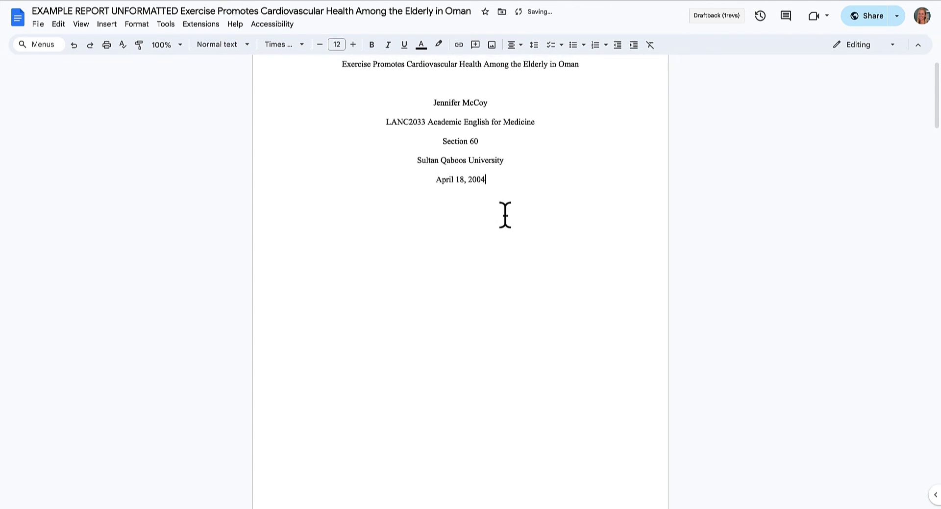
{"action": "key", "text": "Return"}
{"action": "key", "text": "Return"}
{"action": "key", "text": "Return"}
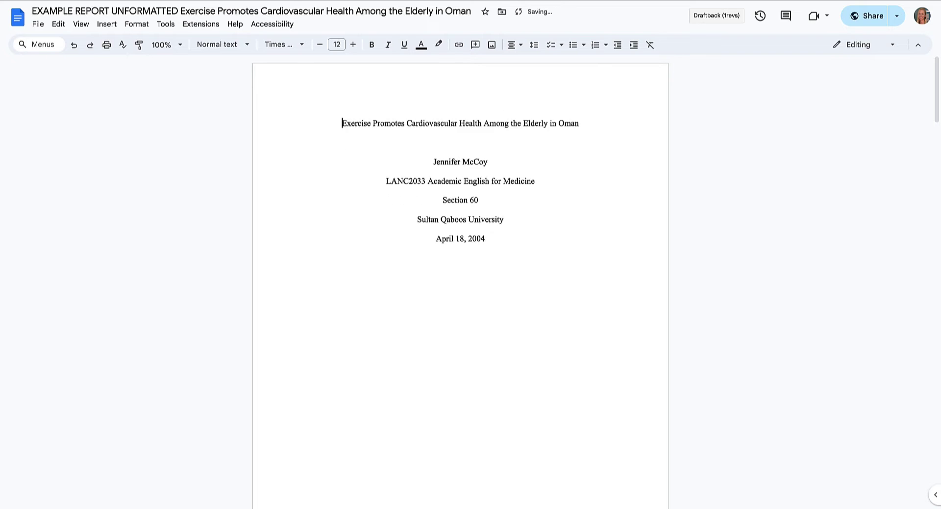
- Insert five blank lines above the author's name and place the cursor in the gap below the title
{"action": "left_click", "coordinate": [425, 202]}
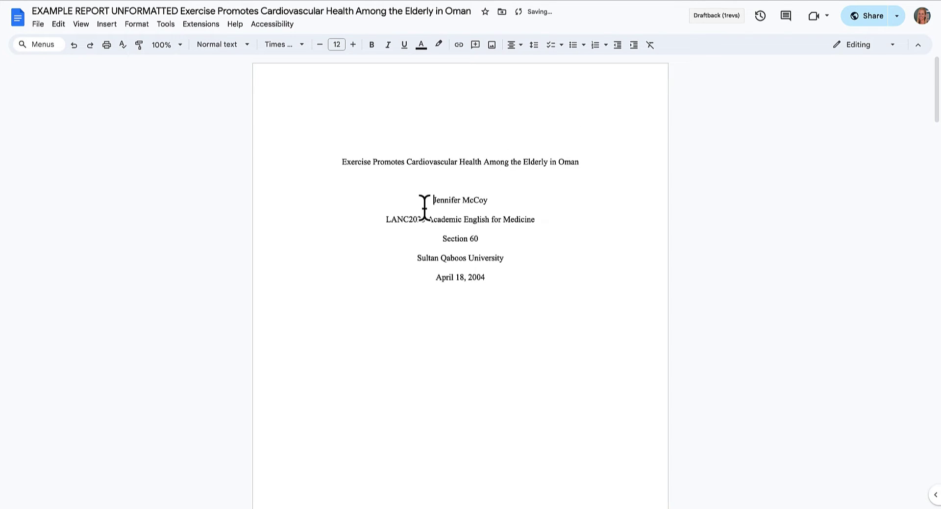
{"action": "key", "text": "Return"}
{"action": "key", "text": "Return"}
{"action": "key", "text": "Return"}
{"action": "key", "text": "Return"}
{"action": "key", "text": "Return"}
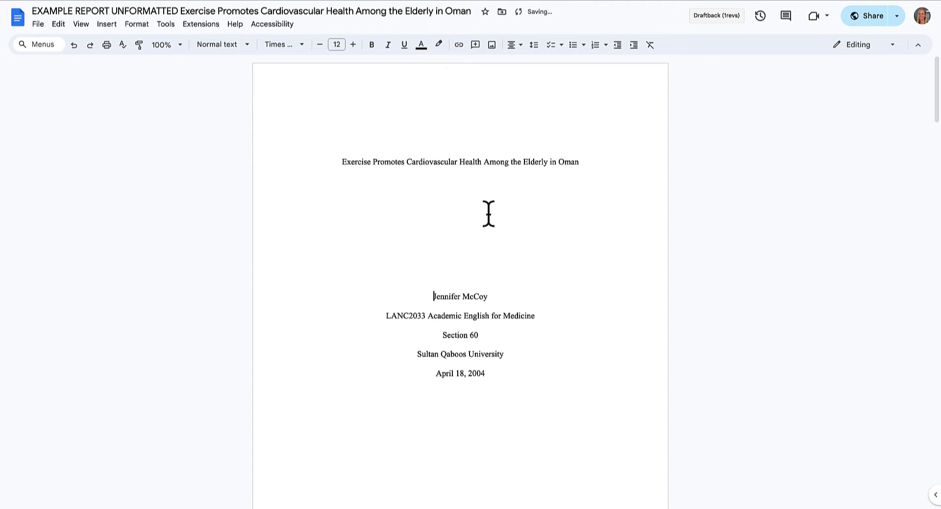
{"action": "left_click", "coordinate": [470, 222]}
{"action": "scroll", "coordinate": [570, 256], "scroll_direction": "down", "scroll_amount": 5}
{"action": "scroll", "coordinate": [570, 257], "scroll_direction": "up", "scroll_amount": 5}
- Search Google in a new browser tab for "sultan qaboos university seal" and copy the Wikipedia image of the seal
{"action": "key", "text": "ctrl+t"}
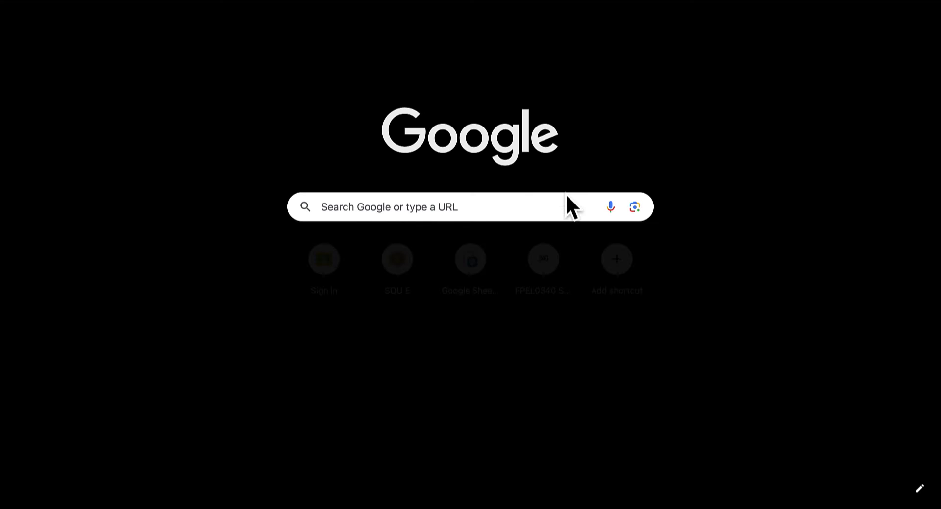
{"action": "left_click", "coordinate": [551, 206]}
{"action": "type", "text": "sultan"}
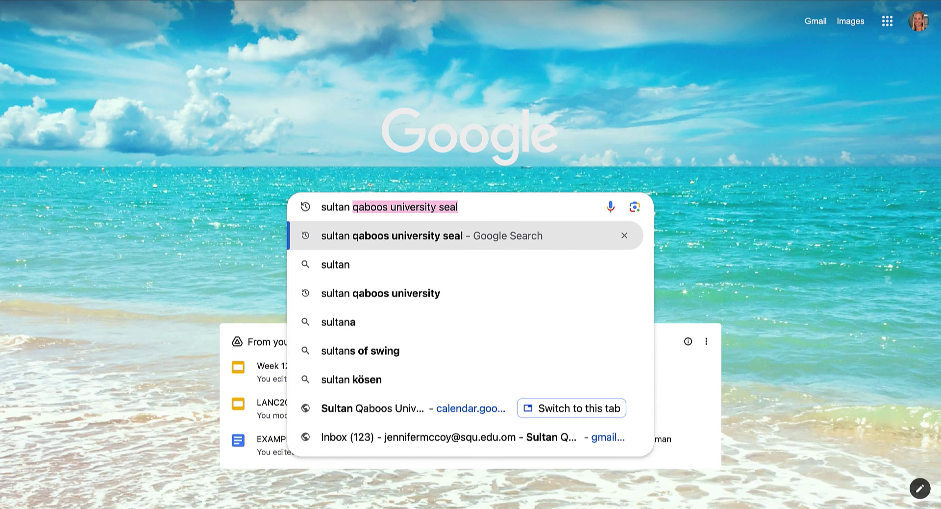
{"action": "key", "text": "Return"}
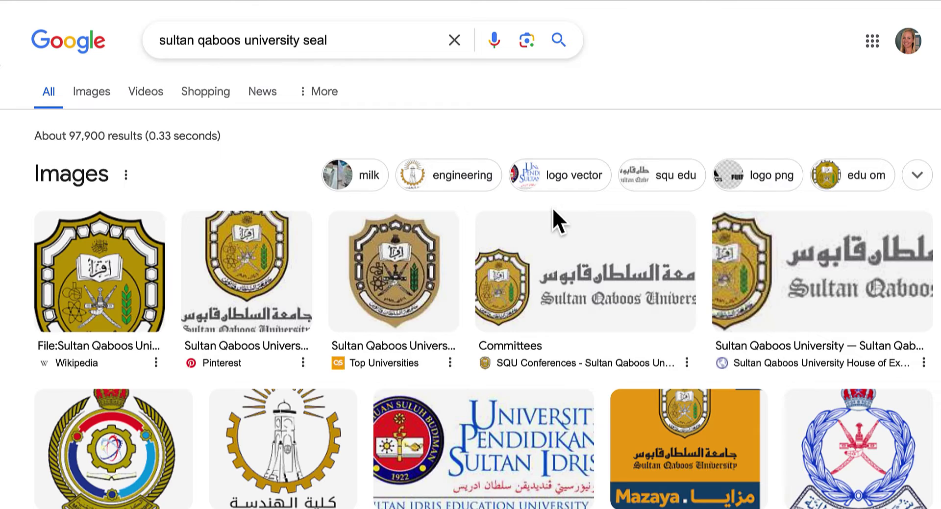
{"action": "left_click", "coordinate": [130, 311]}
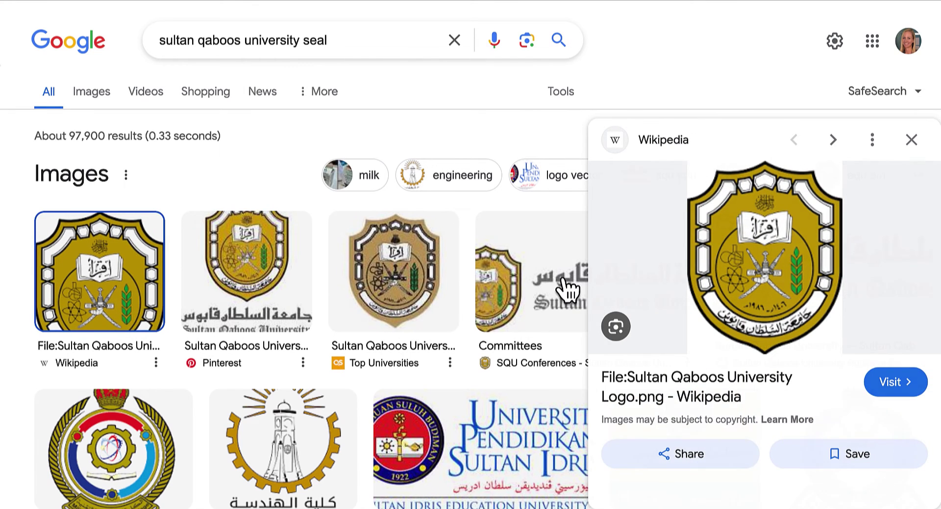
{"action": "right_click", "coordinate": [764, 251]}
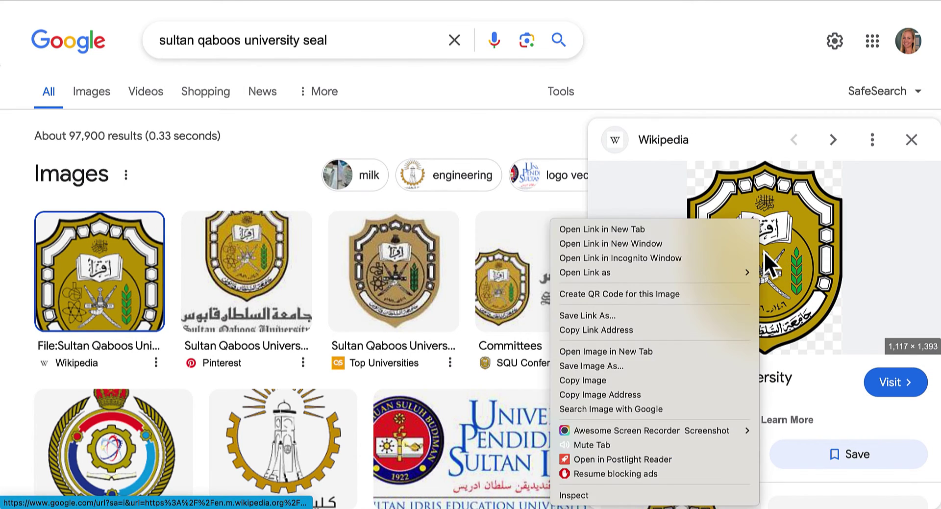
{"action": "left_click", "coordinate": [716, 381]}
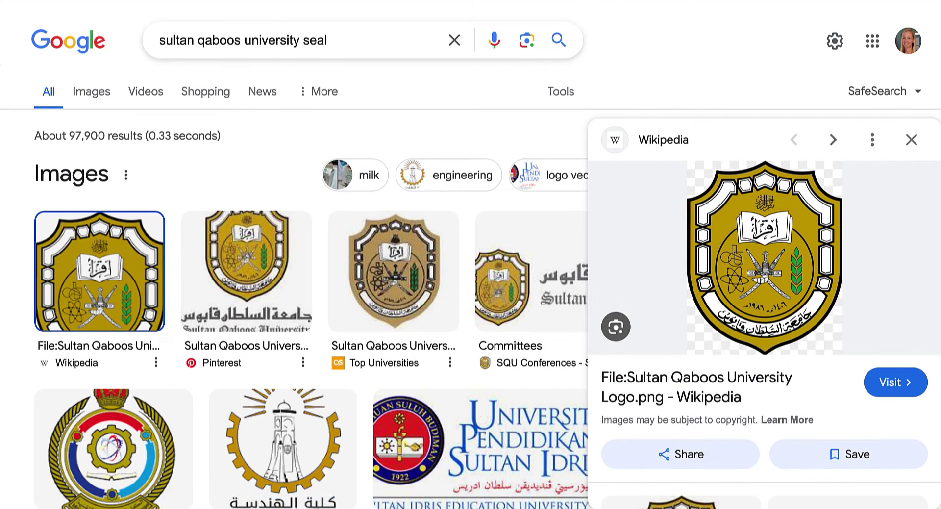
- Return to the Google Docs report, paste the seal below the title and shrink it to about a third of the page width
{"action": "key", "text": "ctrl+Tab"}
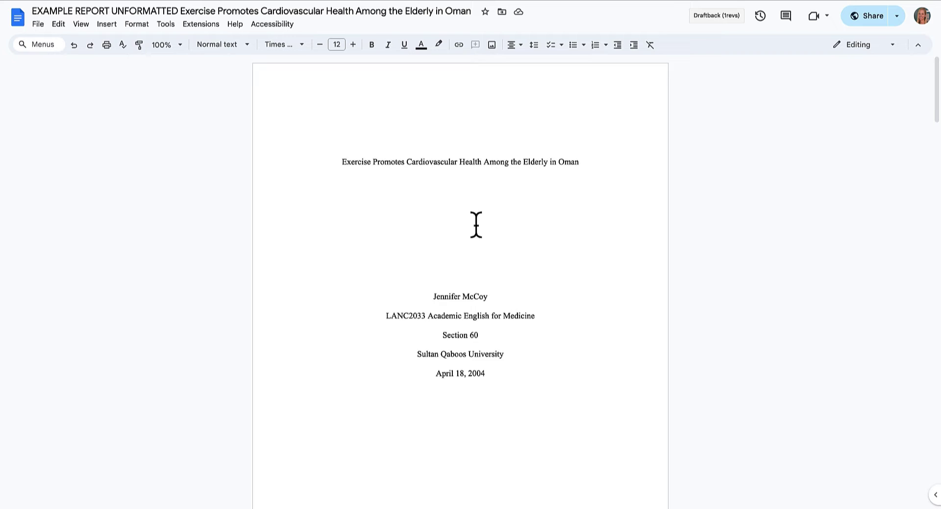
{"action": "key", "text": "ctrl+v"}
{"action": "left_click", "coordinate": [481, 226]}
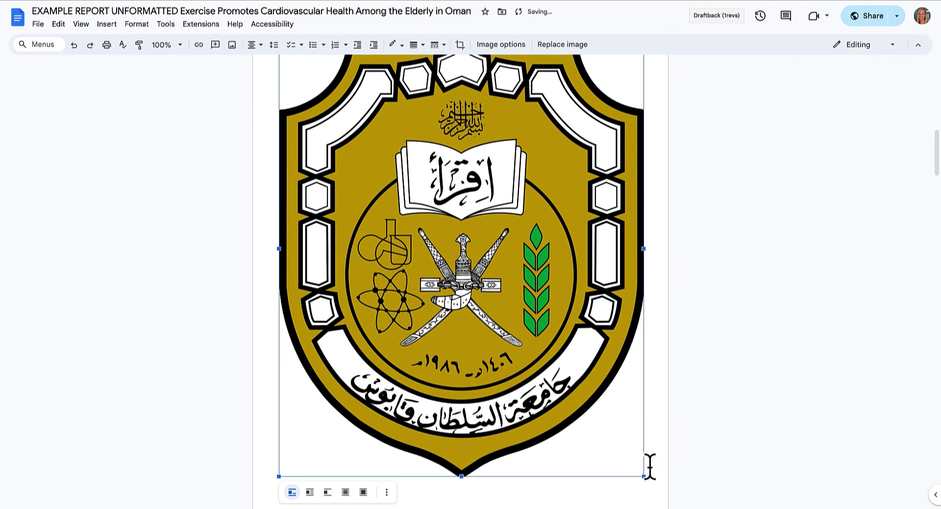
{"action": "left_click_drag", "start_coordinate": [645, 478], "coordinate": [420, 120]}
{"action": "scroll", "coordinate": [539, 168], "scroll_direction": "up", "scroll_amount": 3}
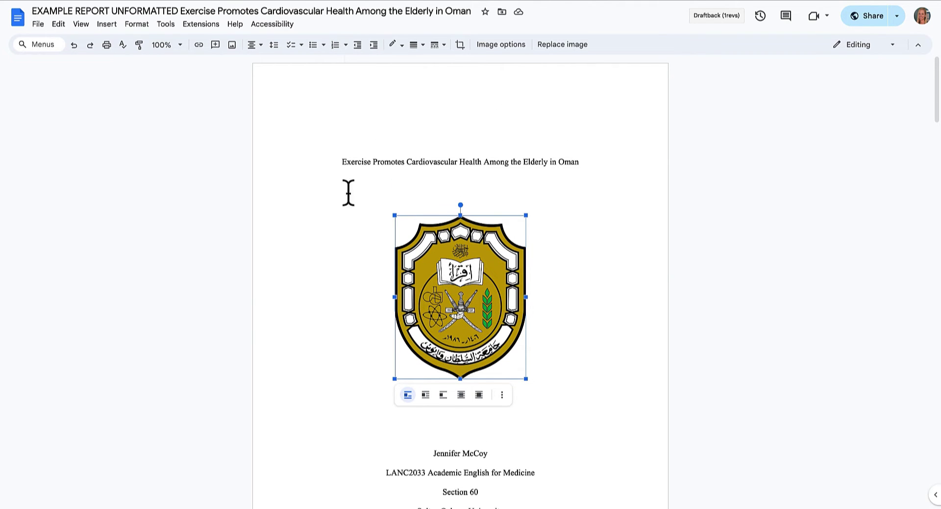
- Switch the seal image to left alignment and back to centered
{"action": "left_click", "coordinate": [260, 46]}
{"action": "left_click", "coordinate": [254, 62]}
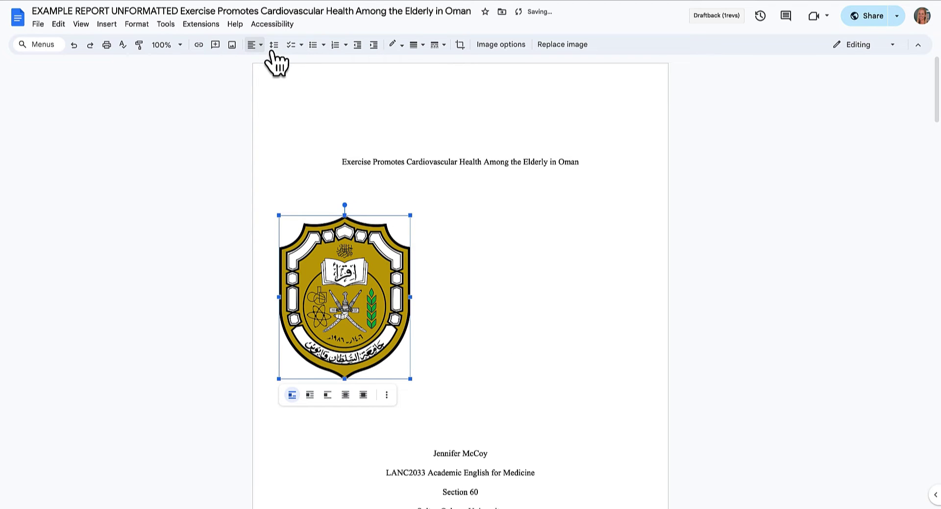
{"action": "left_click", "coordinate": [269, 62]}
{"action": "left_click", "coordinate": [649, 332]}
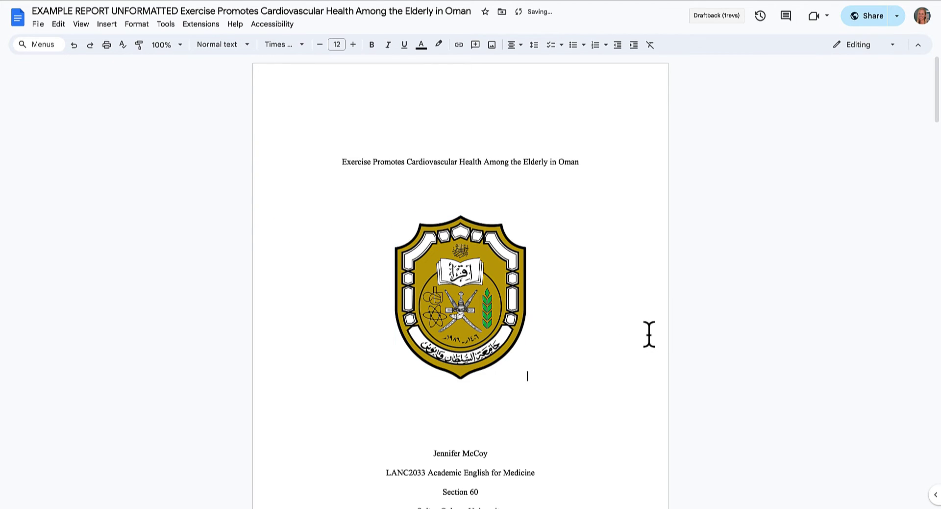
- Copy the report title from the first body page into the page header, remove the extra blank line and left-align it
{"action": "scroll", "coordinate": [484, 321], "scroll_direction": "down", "scroll_amount": 10}
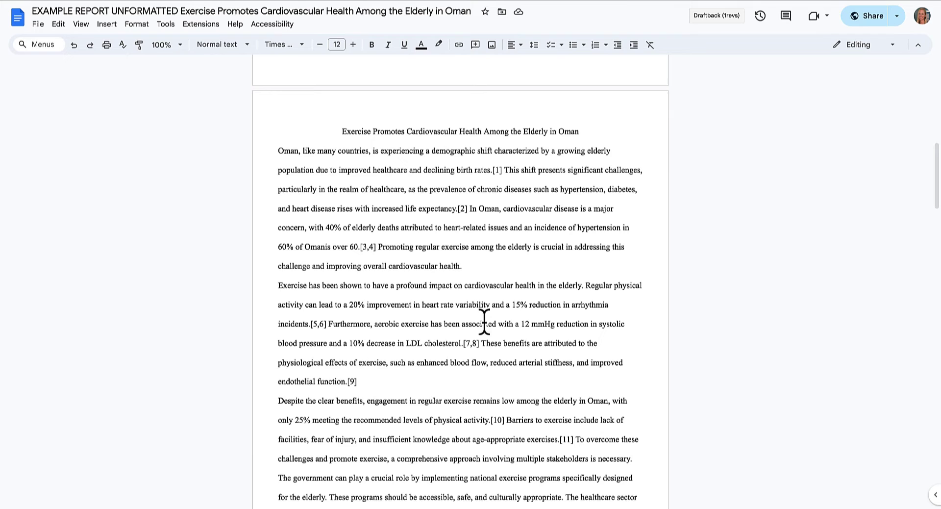
{"action": "double_click", "coordinate": [456, 132]}
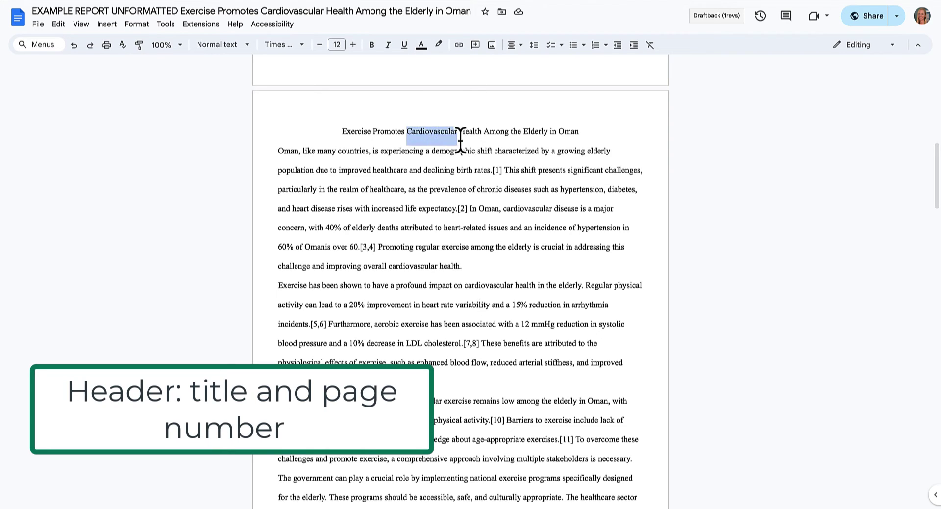
{"action": "triple_click", "coordinate": [455, 132]}
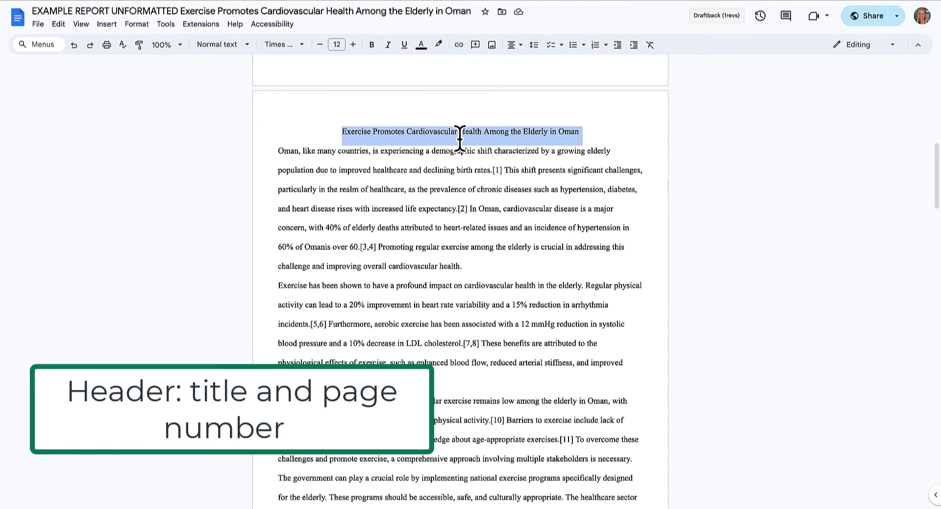
{"action": "double_click", "coordinate": [454, 120]}
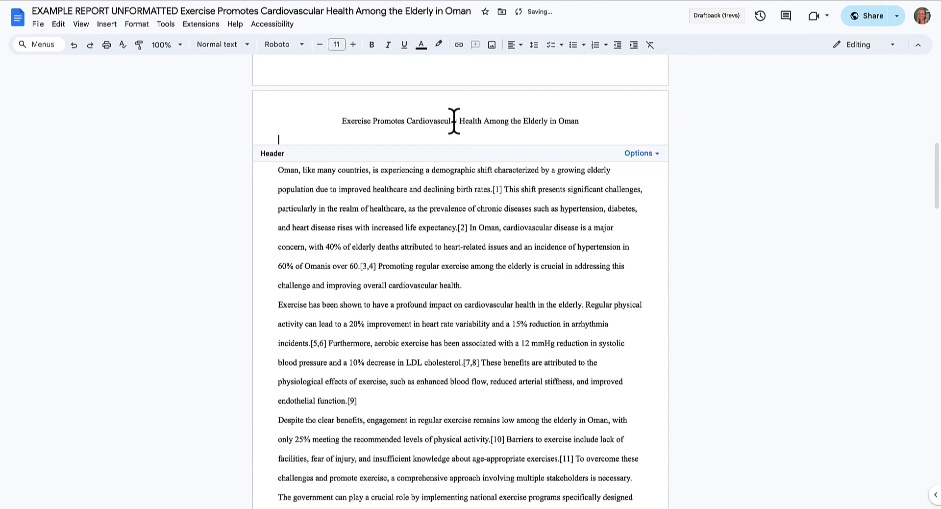
{"action": "key", "text": "BackSpace"}
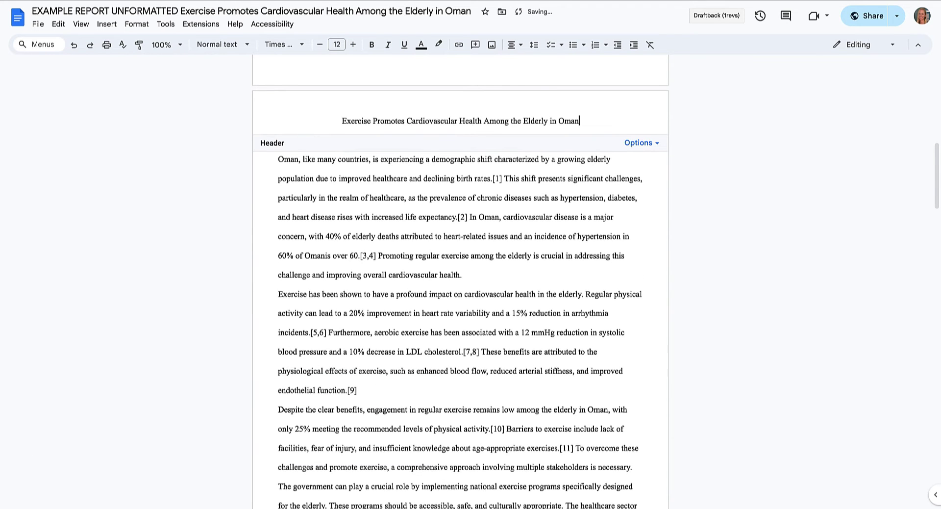
{"action": "left_click", "coordinate": [520, 45]}
{"action": "left_click", "coordinate": [513, 61]}
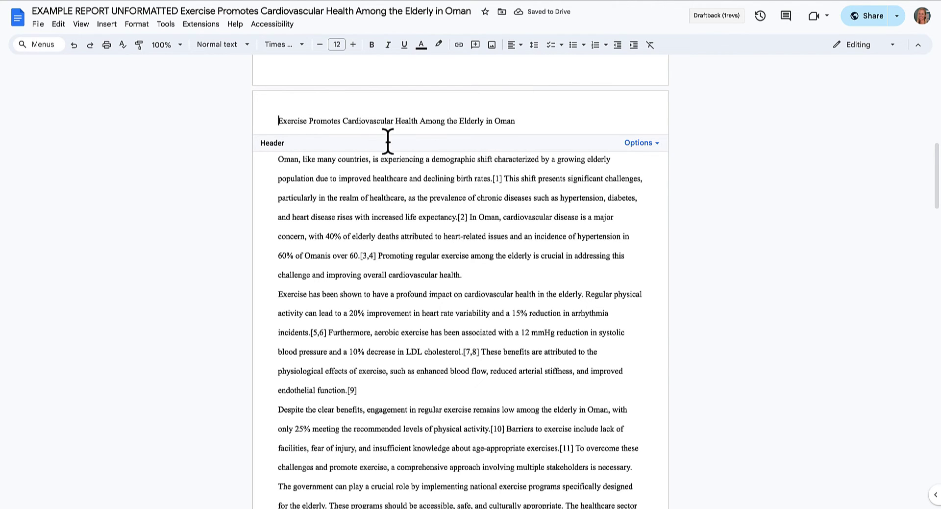
- Add page numbers to the header, starting at 0 and not shown on the first page
{"action": "left_click", "coordinate": [657, 143]}
{"action": "left_click", "coordinate": [672, 179]}
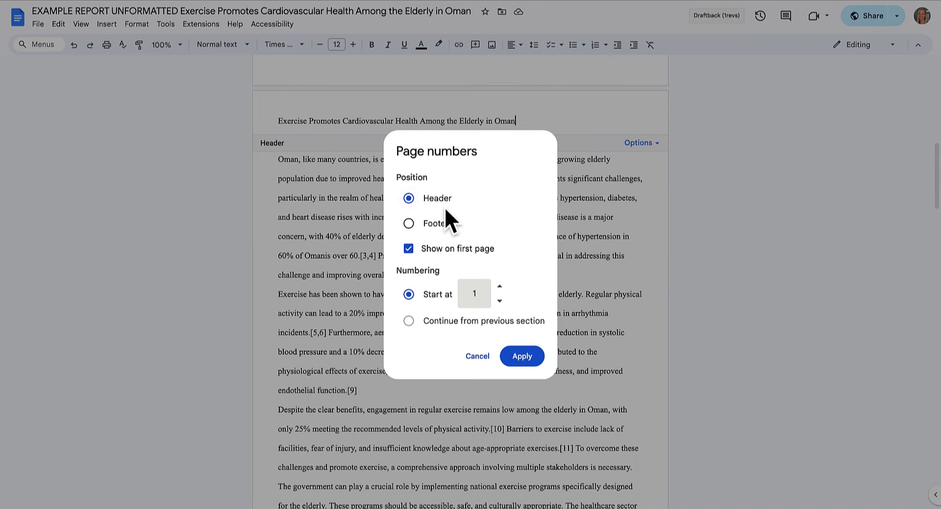
{"action": "left_click", "coordinate": [424, 258]}
{"action": "left_click", "coordinate": [500, 301]}
{"action": "left_click", "coordinate": [528, 362]}
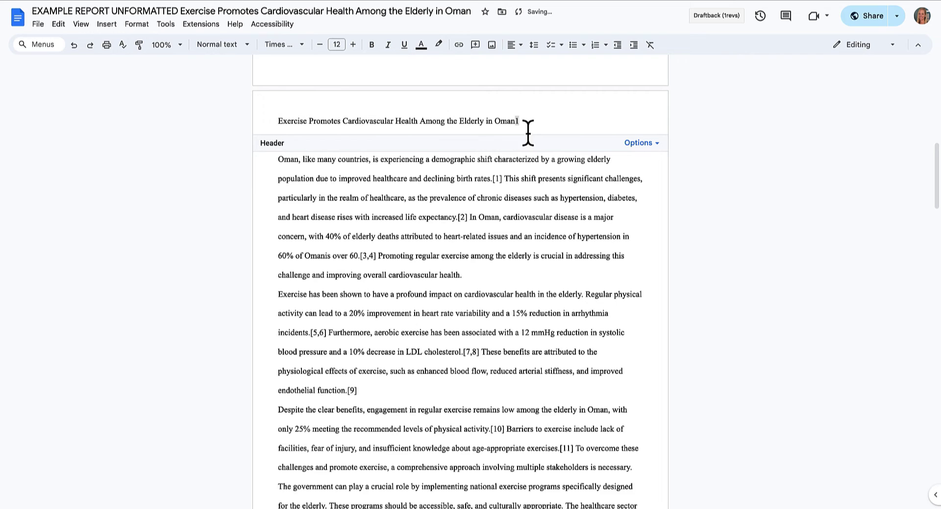
- Move the page number to the right end of the header line and leave the header to check it on the following pages
{"action": "left_click", "coordinate": [570, 237]}
{"action": "scroll", "coordinate": [567, 237], "scroll_direction": "down", "scroll_amount": 9}
{"action": "scroll", "coordinate": [569, 237], "scroll_direction": "up", "scroll_amount": 9}
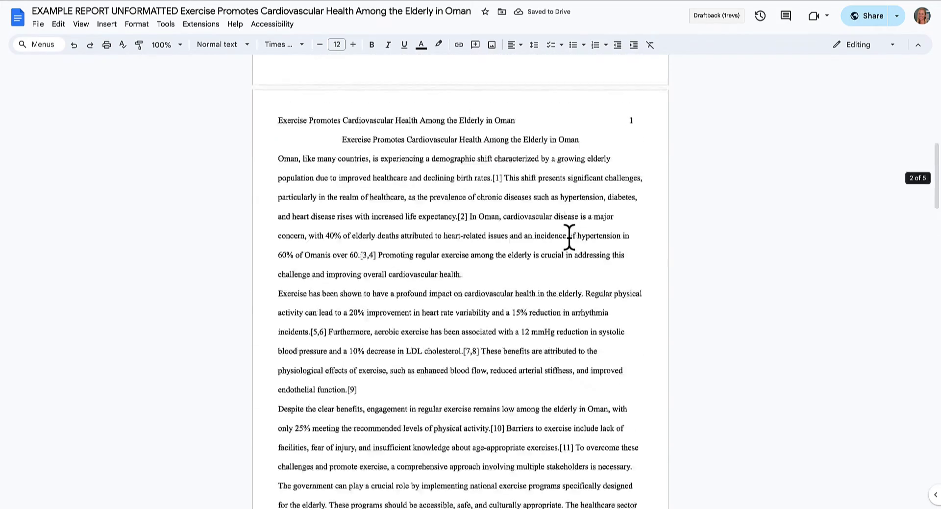
- Review the title-and-page-number header across the title page, body pages and reference pages
{"action": "scroll", "coordinate": [570, 237], "scroll_direction": "up", "scroll_amount": 10}
{"action": "scroll", "coordinate": [630, 167], "scroll_direction": "down", "scroll_amount": 10}
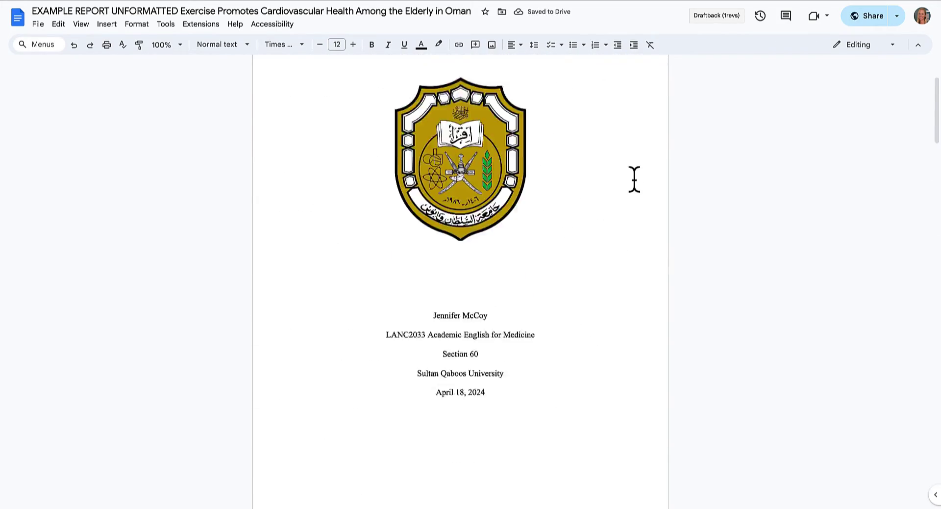
{"action": "scroll", "coordinate": [618, 361], "scroll_direction": "down", "scroll_amount": 9}
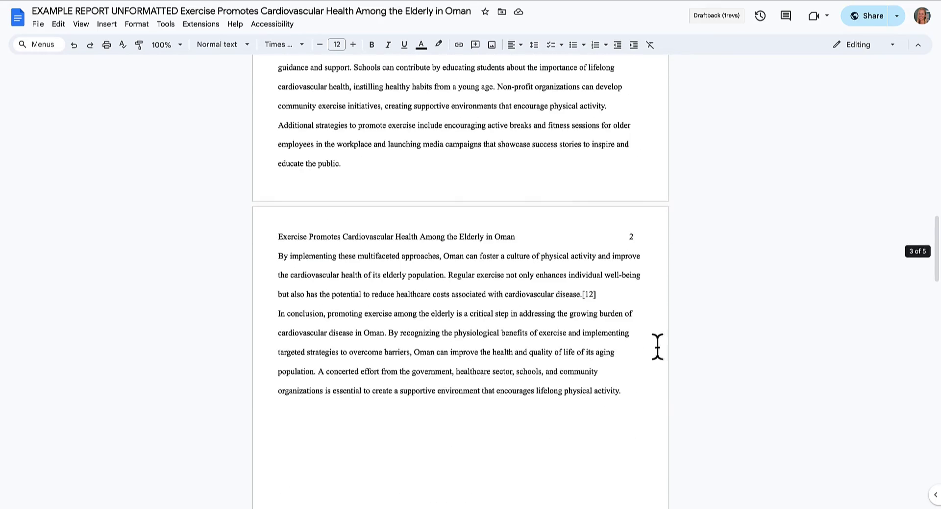
{"action": "scroll", "coordinate": [610, 359], "scroll_direction": "down", "scroll_amount": 10}
{"action": "scroll", "coordinate": [653, 210], "scroll_direction": "down", "scroll_amount": 3}
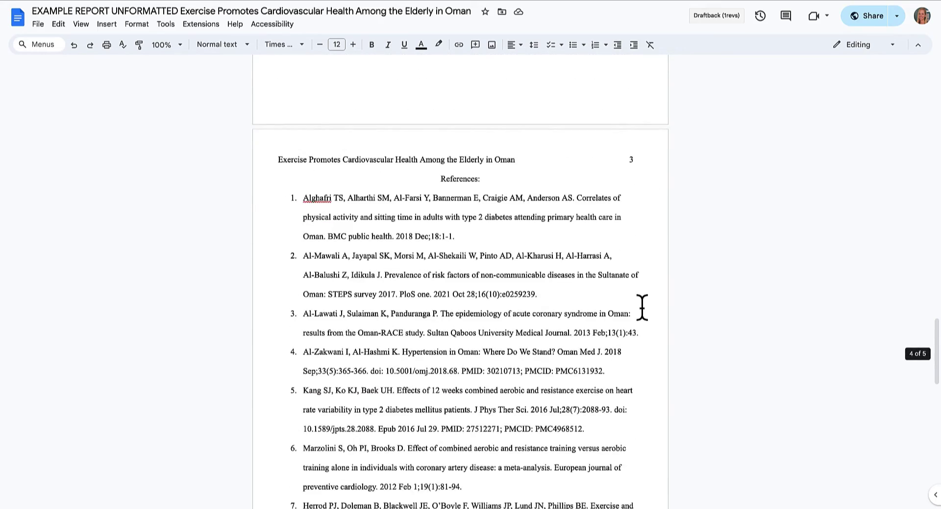
{"action": "scroll", "coordinate": [643, 307], "scroll_direction": "down", "scroll_amount": 10}
{"action": "scroll", "coordinate": [642, 307], "scroll_direction": "up", "scroll_amount": 20}
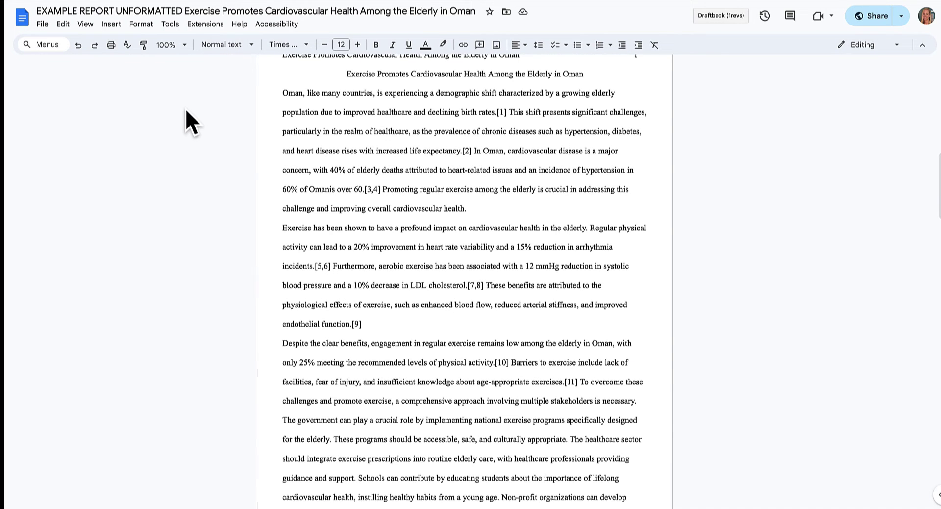
- Set the top, bottom, left and right page margins to 1 inch for the whole document
{"action": "left_click", "coordinate": [43, 24]}
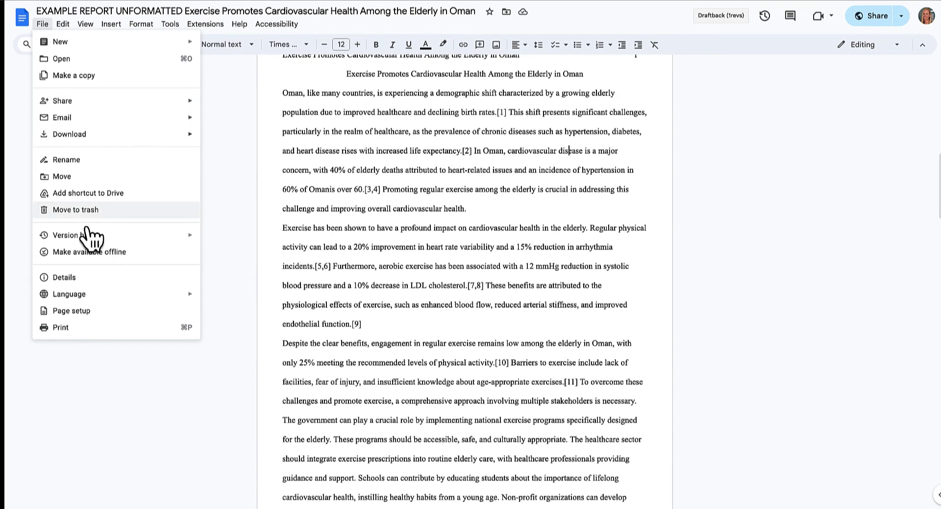
{"action": "left_click", "coordinate": [83, 310]}
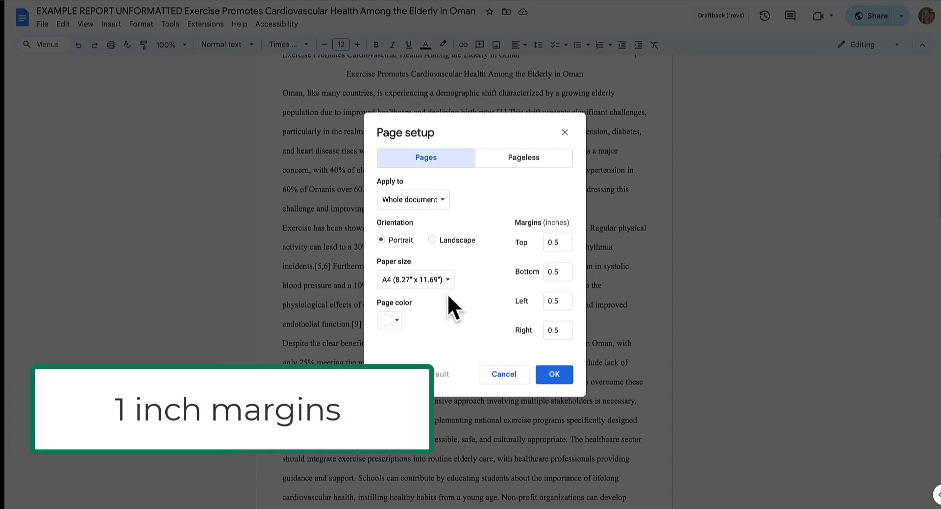
{"action": "double_click", "coordinate": [558, 243]}
{"action": "double_click", "coordinate": [559, 271]}
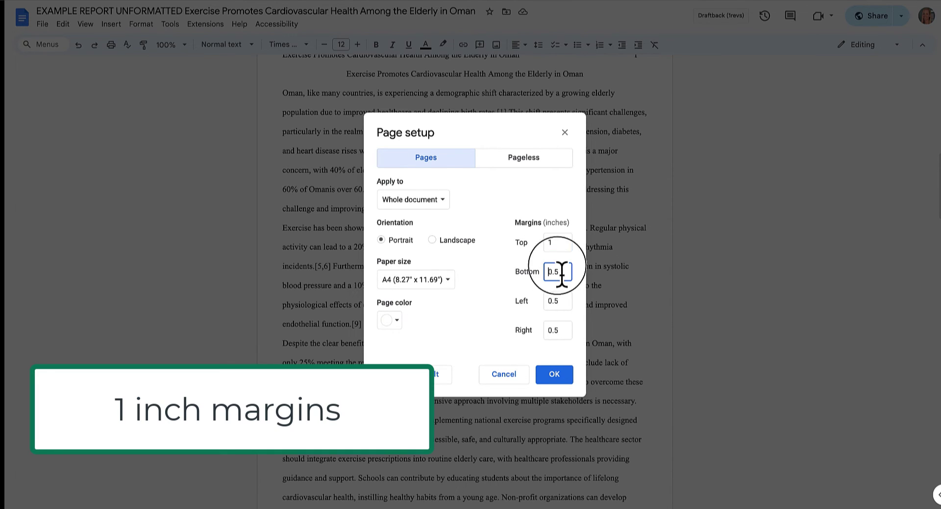
{"action": "double_click", "coordinate": [562, 302]}
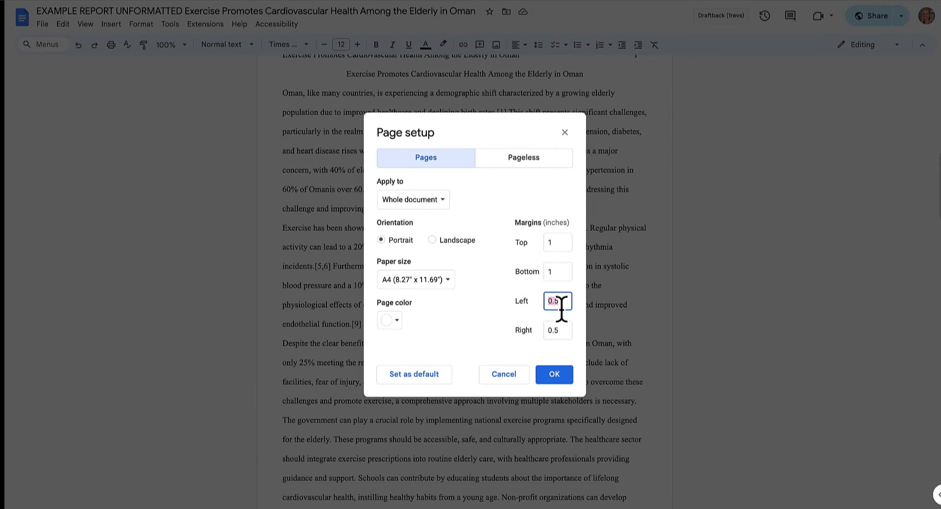
{"action": "double_click", "coordinate": [557, 337]}
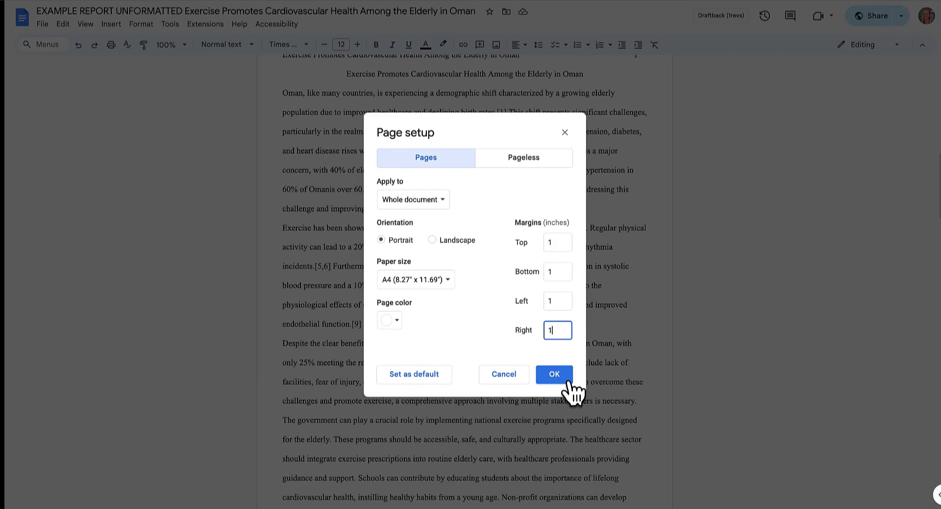
{"action": "type", "text": "1"}
{"action": "left_click", "coordinate": [566, 379]}
- Realign the page number to the right end of the title line in the header and leave the header
{"action": "scroll", "coordinate": [561, 374], "scroll_direction": "up", "scroll_amount": 2}
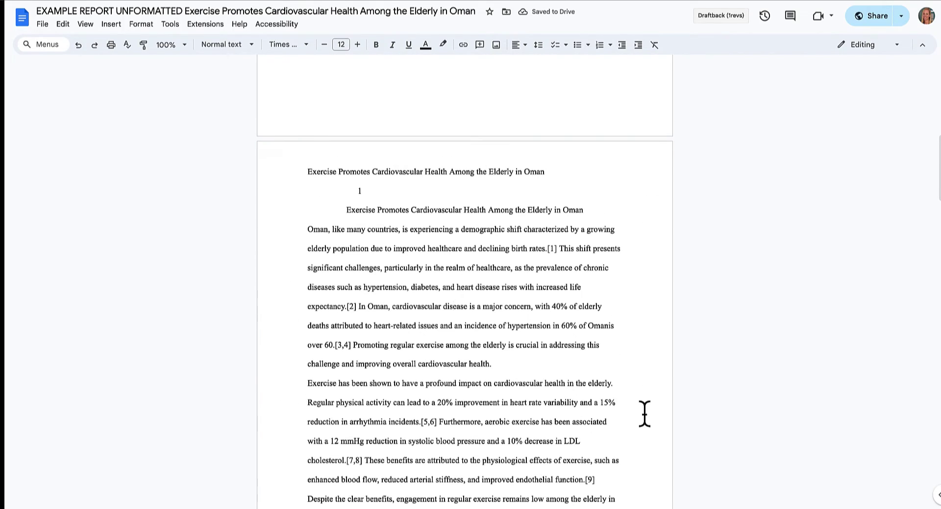
{"action": "scroll", "coordinate": [644, 413], "scroll_direction": "down", "scroll_amount": 10}
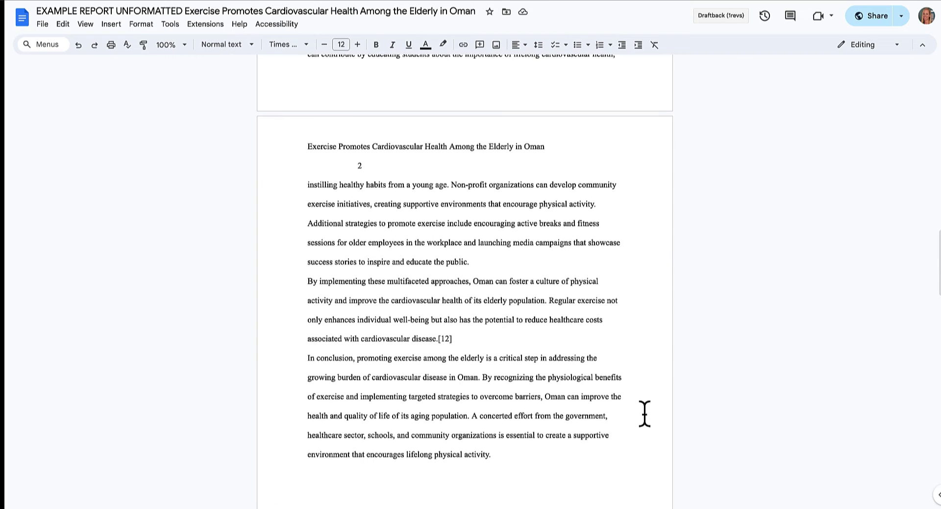
{"action": "scroll", "coordinate": [644, 413], "scroll_direction": "up", "scroll_amount": 10}
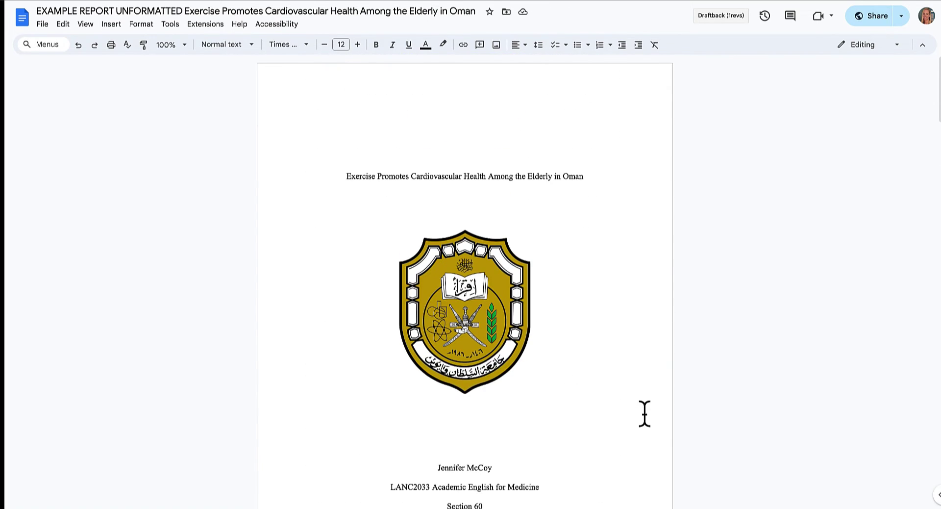
{"action": "scroll", "coordinate": [644, 413], "scroll_direction": "down", "scroll_amount": 10}
{"action": "double_click", "coordinate": [359, 254]}
{"action": "key", "text": "Tab"}
{"action": "key", "text": "Tab"}
{"action": "key", "text": "Tab"}
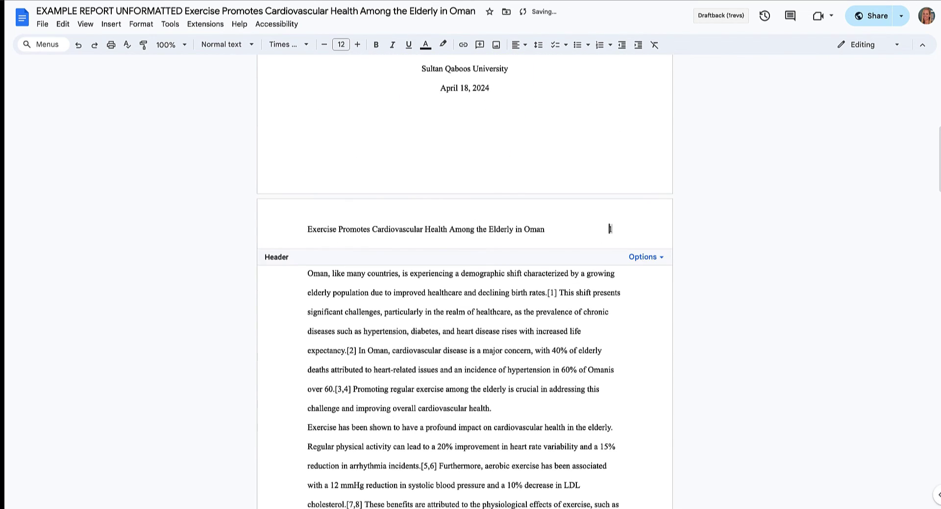
{"action": "left_click", "coordinate": [455, 331]}
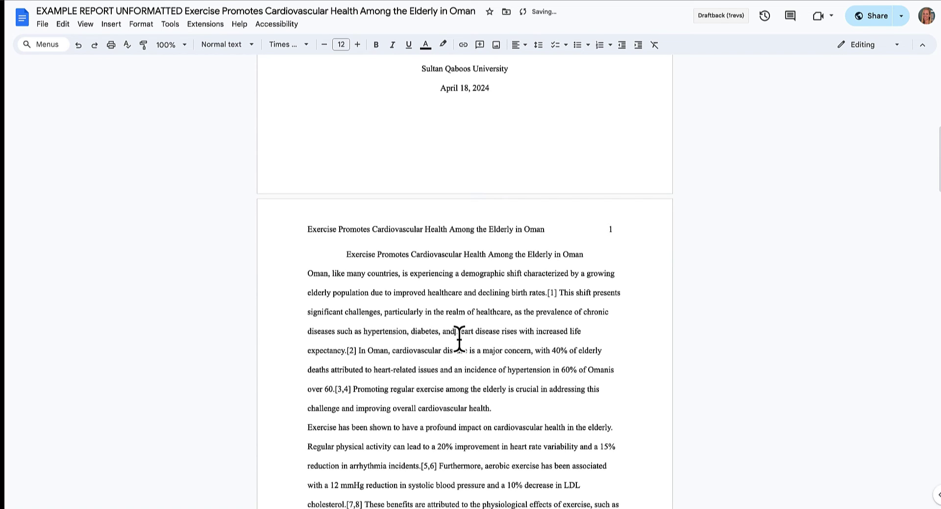
{"action": "double_click", "coordinate": [486, 229]}
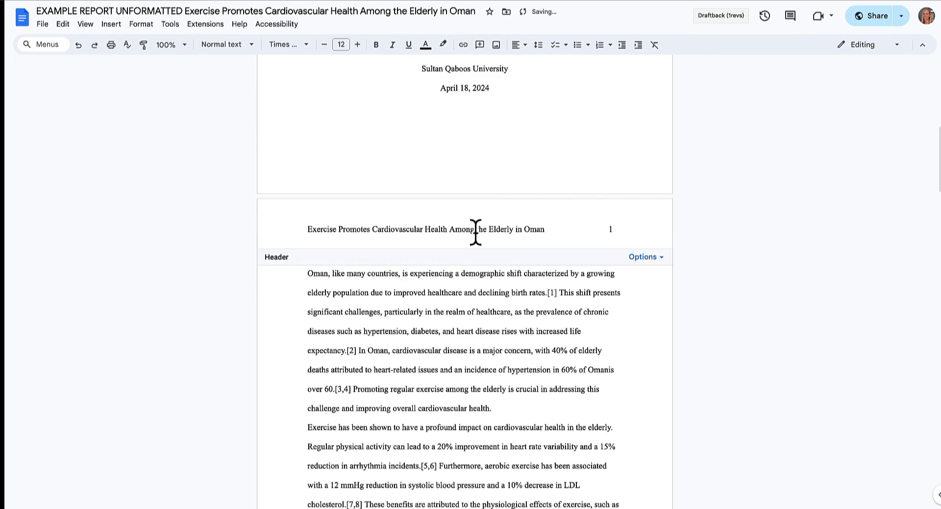
{"action": "left_click", "coordinate": [462, 328]}
- Look through the whole report from title page to references to check the margins, headers and page numbers
{"action": "scroll", "coordinate": [462, 327], "scroll_direction": "down", "scroll_amount": 5}
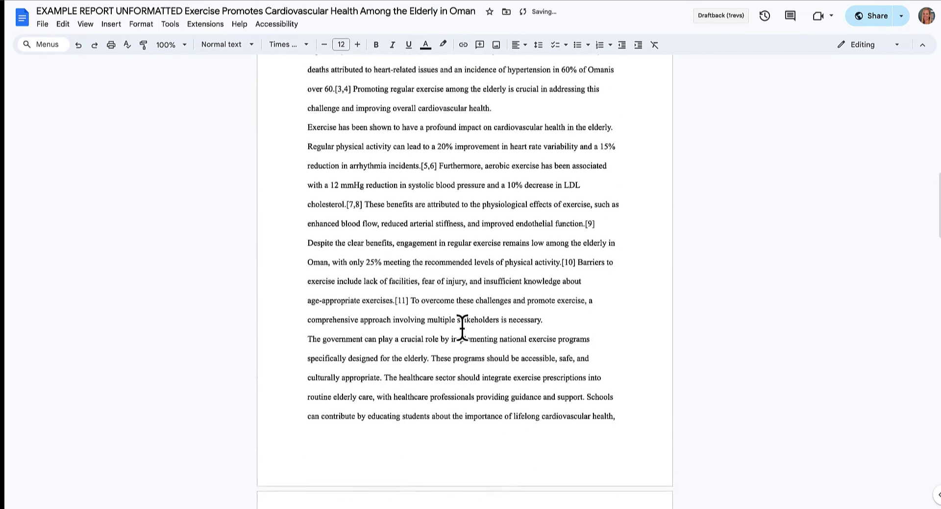
{"action": "scroll", "coordinate": [462, 327], "scroll_direction": "up", "scroll_amount": 5}
{"action": "scroll", "coordinate": [568, 255], "scroll_direction": "up", "scroll_amount": 8}
{"action": "scroll", "coordinate": [403, 402], "scroll_direction": "down", "scroll_amount": 8}
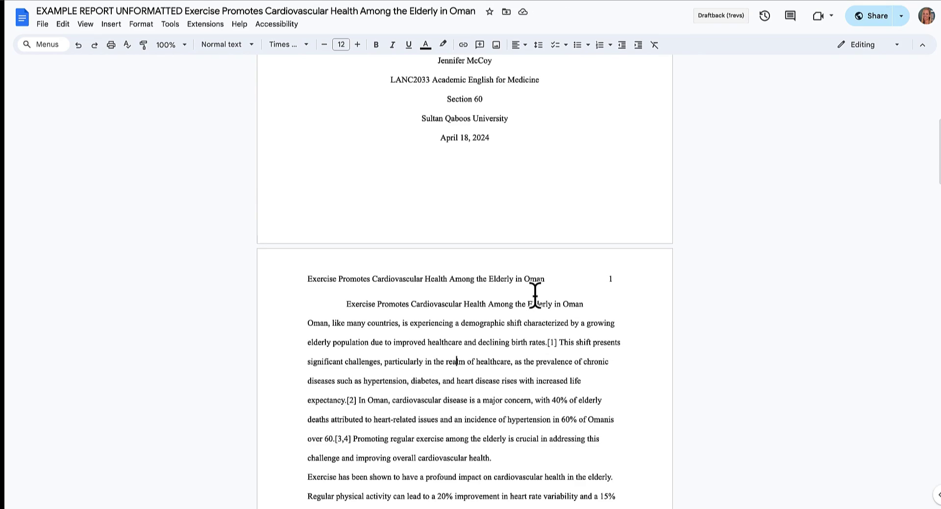
{"action": "scroll", "coordinate": [627, 310], "scroll_direction": "down", "scroll_amount": 11}
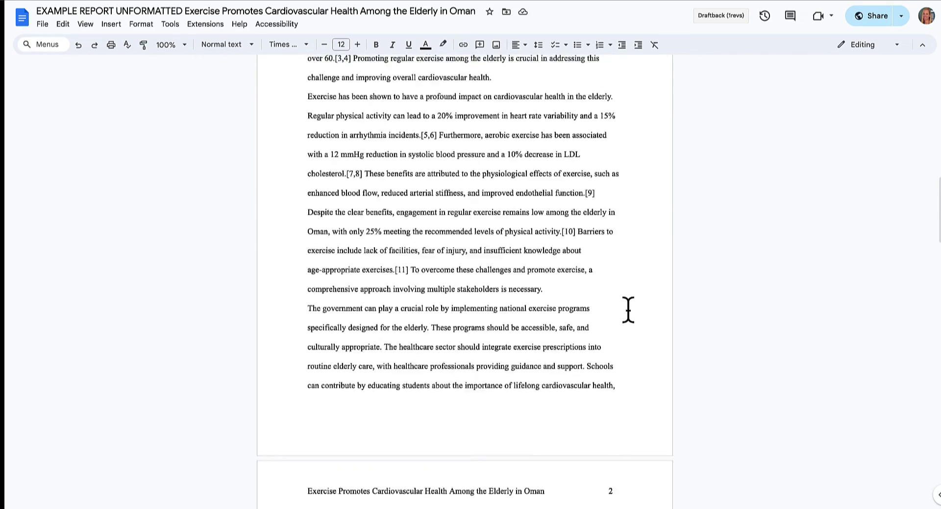
{"action": "scroll", "coordinate": [615, 322], "scroll_direction": "down", "scroll_amount": 10}
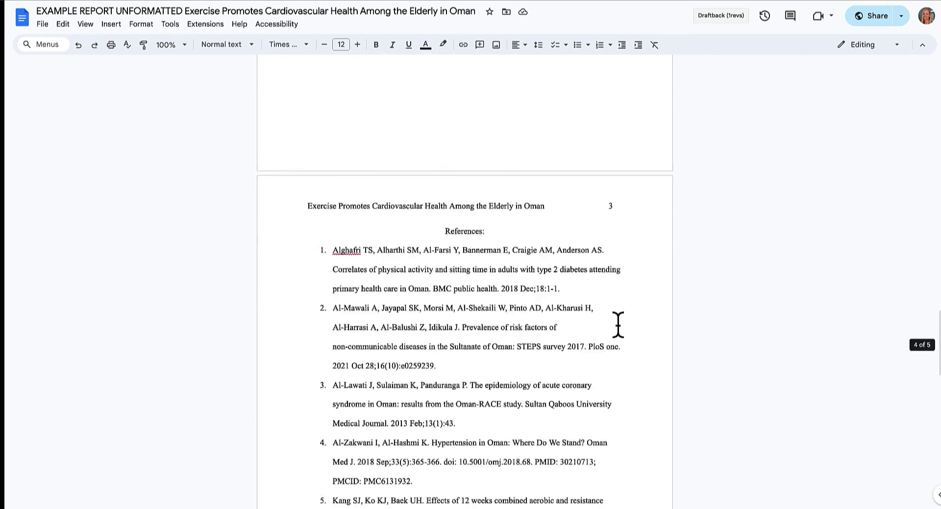
{"action": "scroll", "coordinate": [618, 324], "scroll_direction": "down", "scroll_amount": 6}
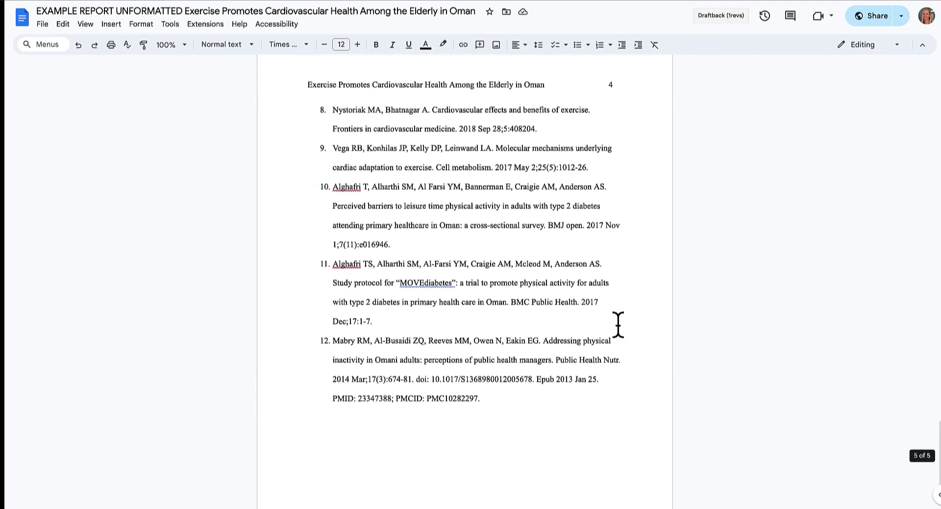
{"action": "scroll", "coordinate": [618, 324], "scroll_direction": "up", "scroll_amount": 10}
{"action": "scroll", "coordinate": [618, 324], "scroll_direction": "up", "scroll_amount": 18}
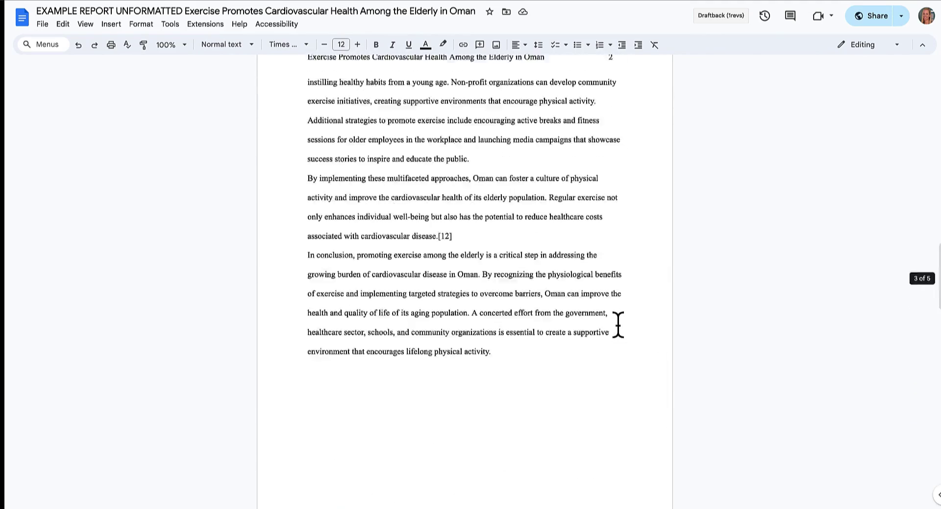
{"action": "scroll", "coordinate": [618, 324], "scroll_direction": "up", "scroll_amount": 8}
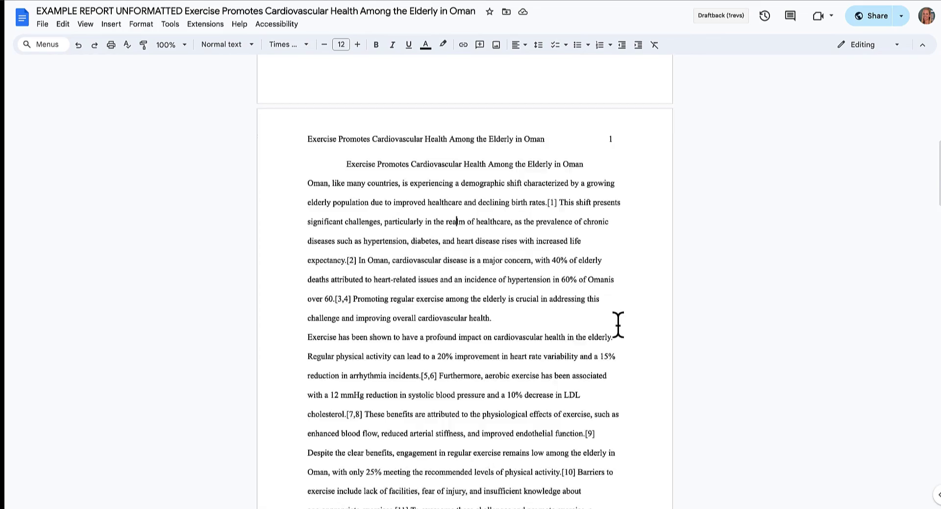
{"action": "scroll", "coordinate": [618, 325], "scroll_direction": "up", "scroll_amount": 7}
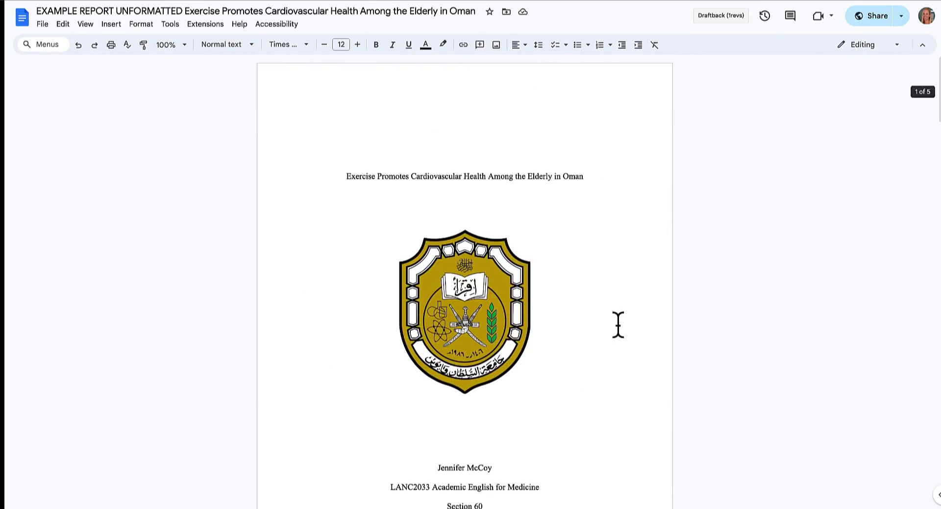
{"action": "scroll", "coordinate": [618, 325], "scroll_direction": "down", "scroll_amount": 15}
{"action": "scroll", "coordinate": [618, 324], "scroll_direction": "down", "scroll_amount": 11}
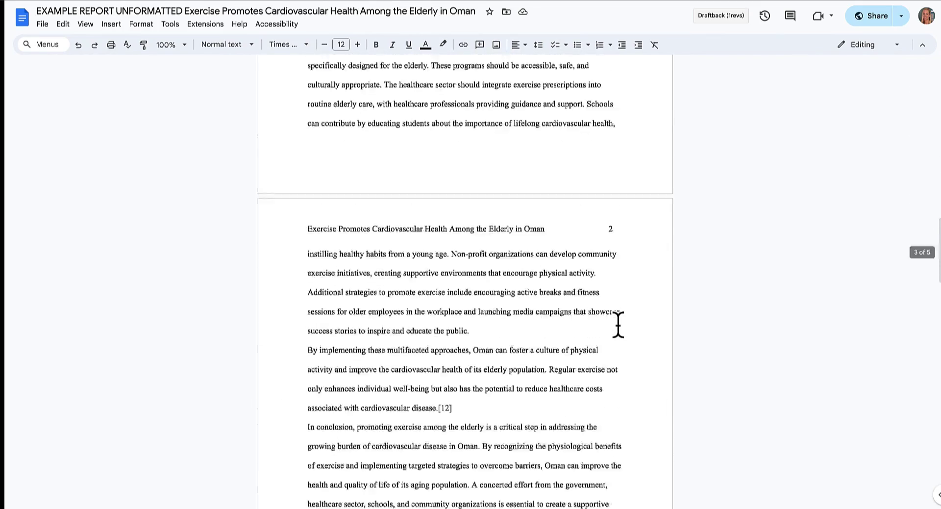